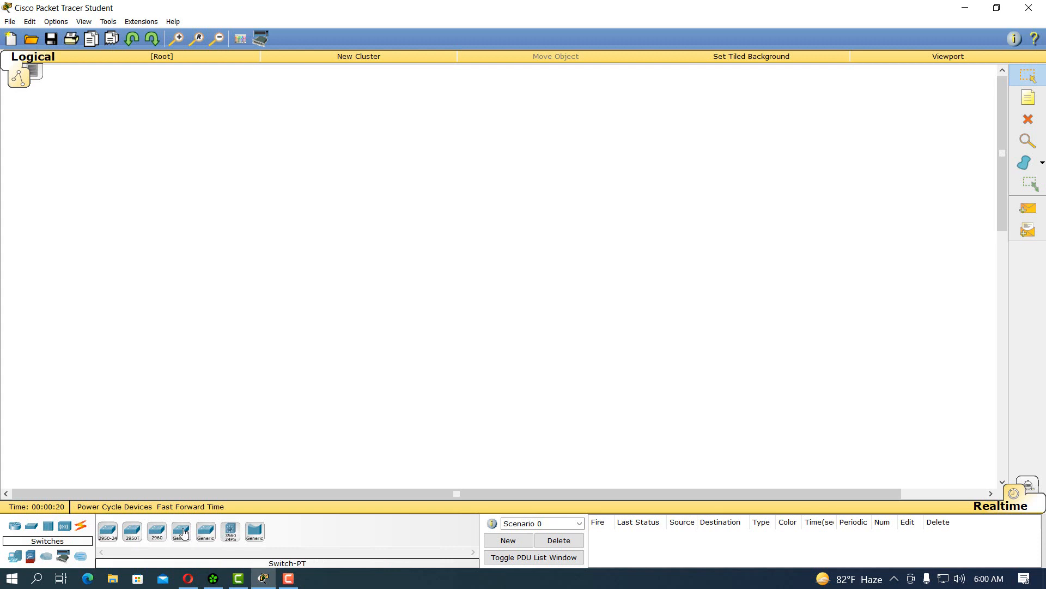
# - Place two generic Switch-PT switches side by side in the upper part of the workspace
pyautogui.click(181, 531)
pyautogui.click(264, 202)
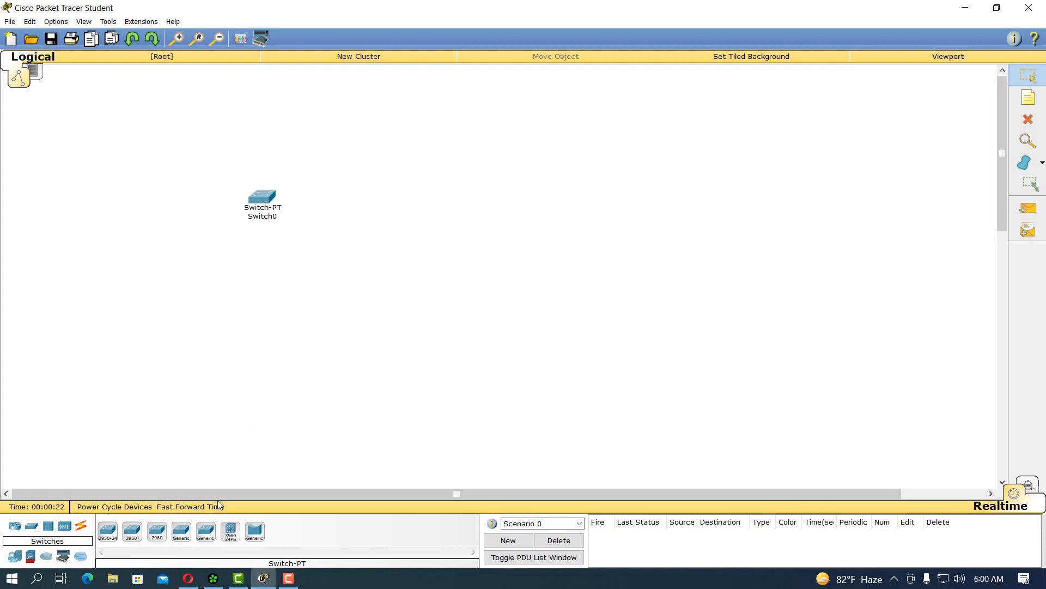
pyautogui.click(177, 537)
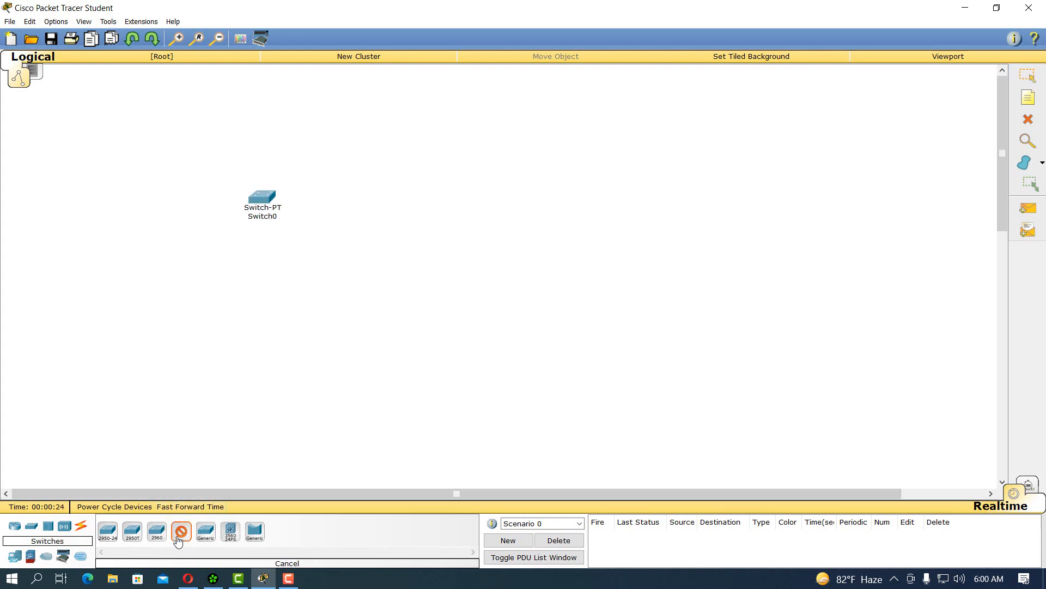
pyautogui.click(462, 198)
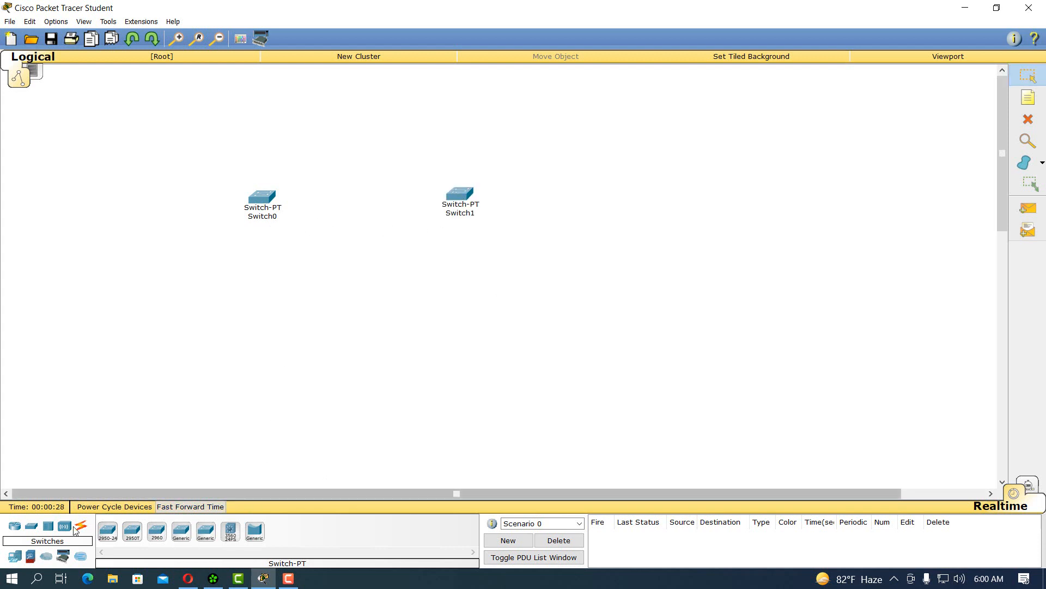
# - Place three generic PC-PT computers in a row below the first switch
pyautogui.click(13, 557)
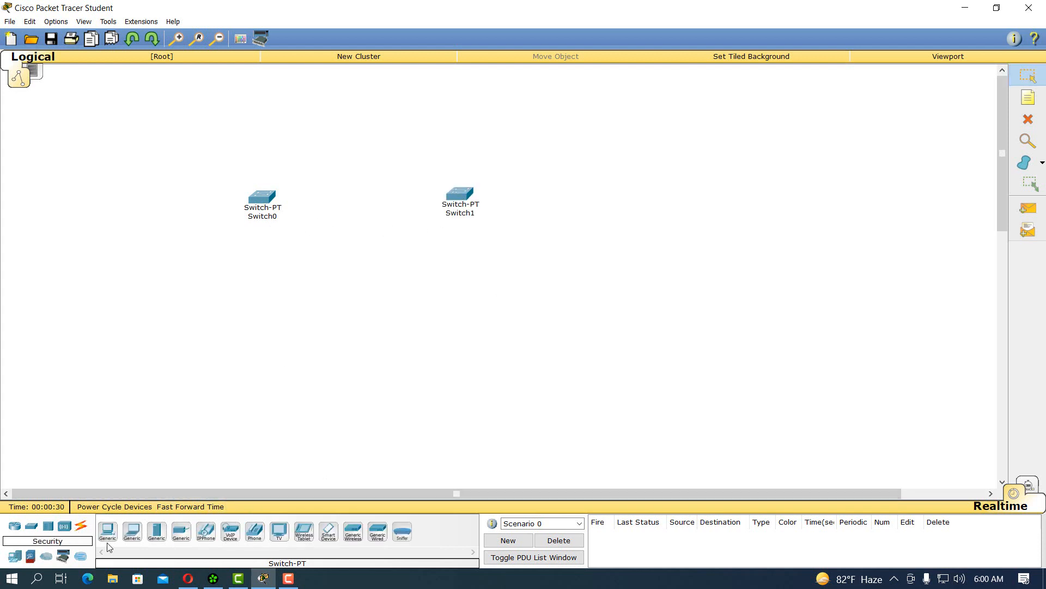
pyautogui.click(108, 533)
pyautogui.click(133, 357)
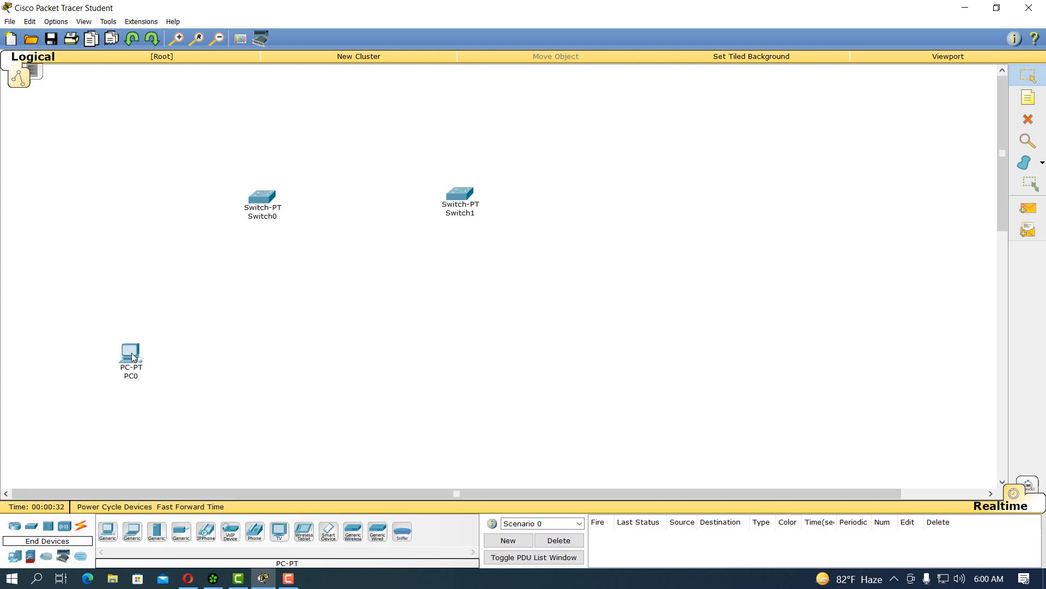
pyautogui.click(108, 531)
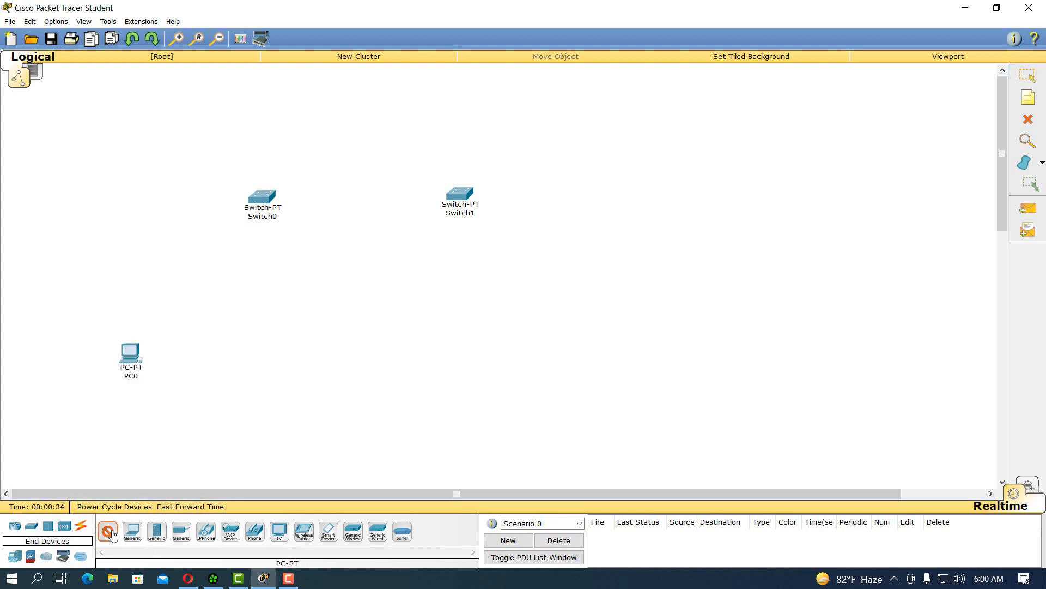
pyautogui.click(207, 364)
pyautogui.click(292, 363)
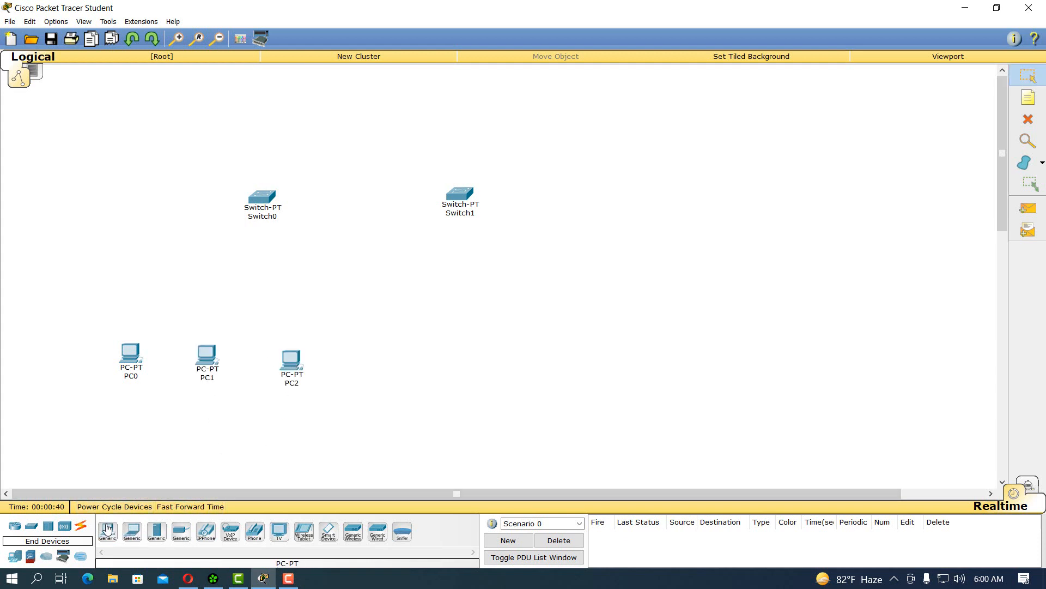
# - Add three more generic PC-PT computers in a row below Switch1
pyautogui.click(108, 529)
pyautogui.click(438, 348)
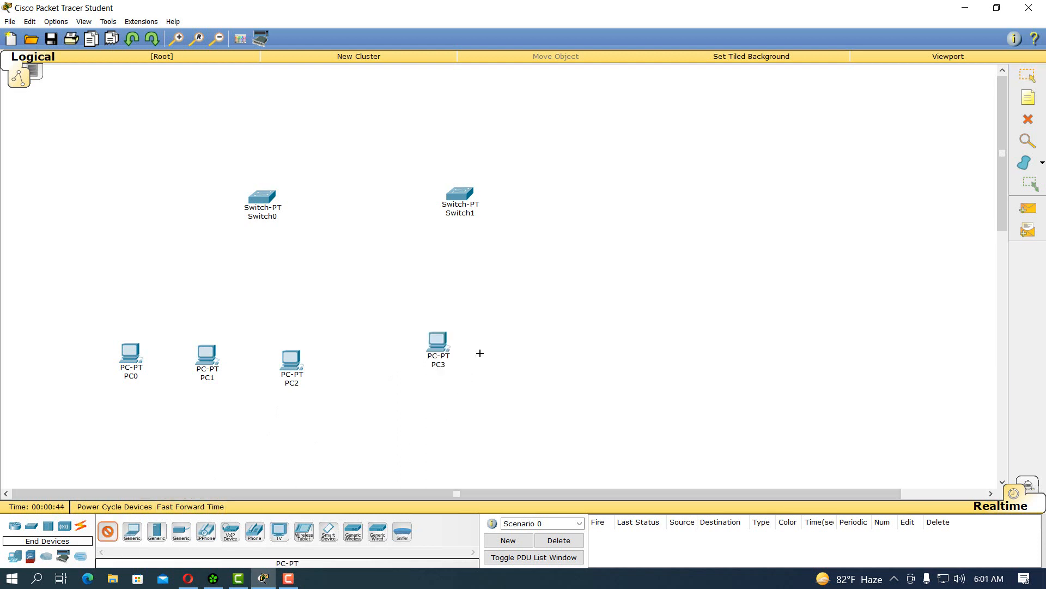
pyautogui.click(496, 344)
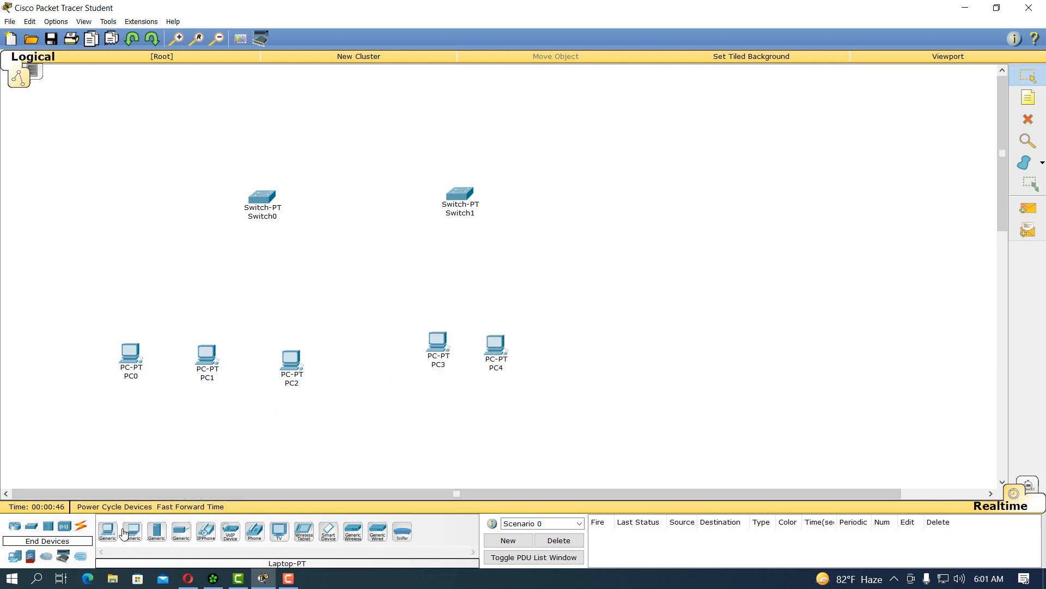
pyautogui.click(109, 531)
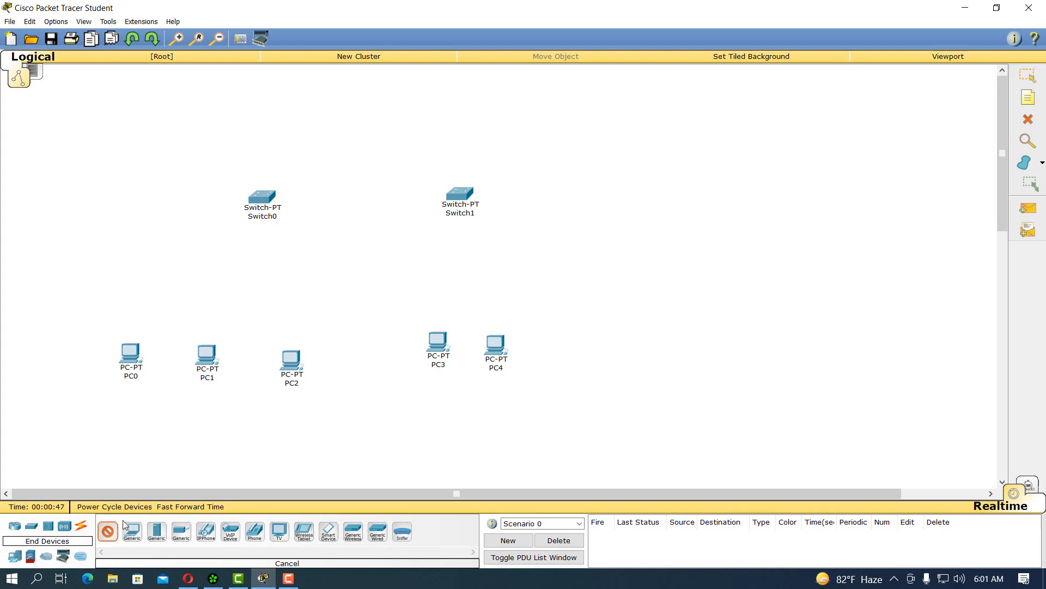
pyautogui.click(556, 342)
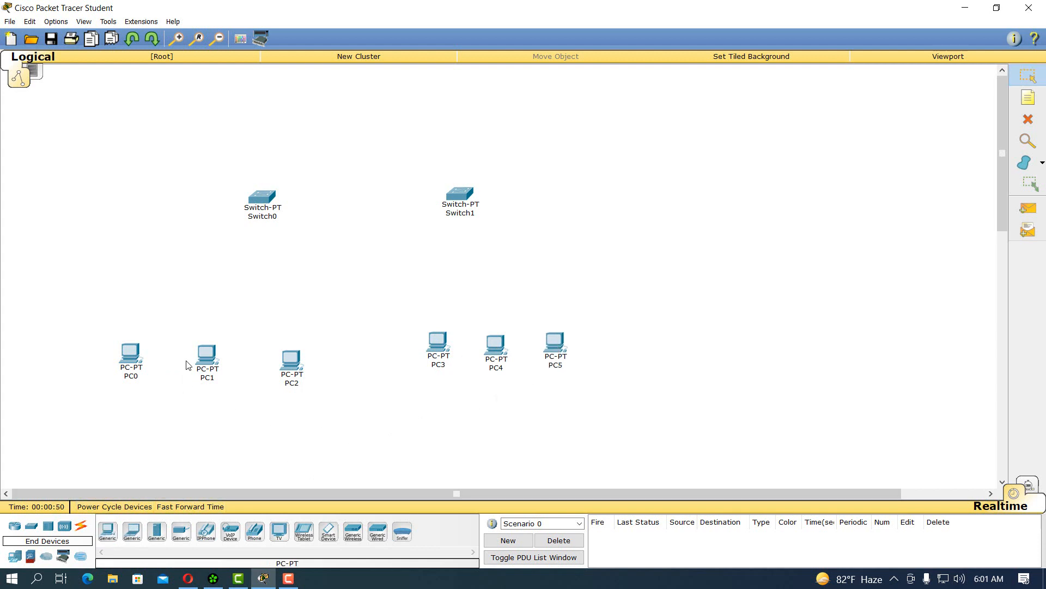
# - Tidy the first group by shifting PC2 and PC1 slightly up and left and centring Switch0 above its PCs
pyautogui.moveTo(294, 367); pyautogui.dragTo(279, 357)
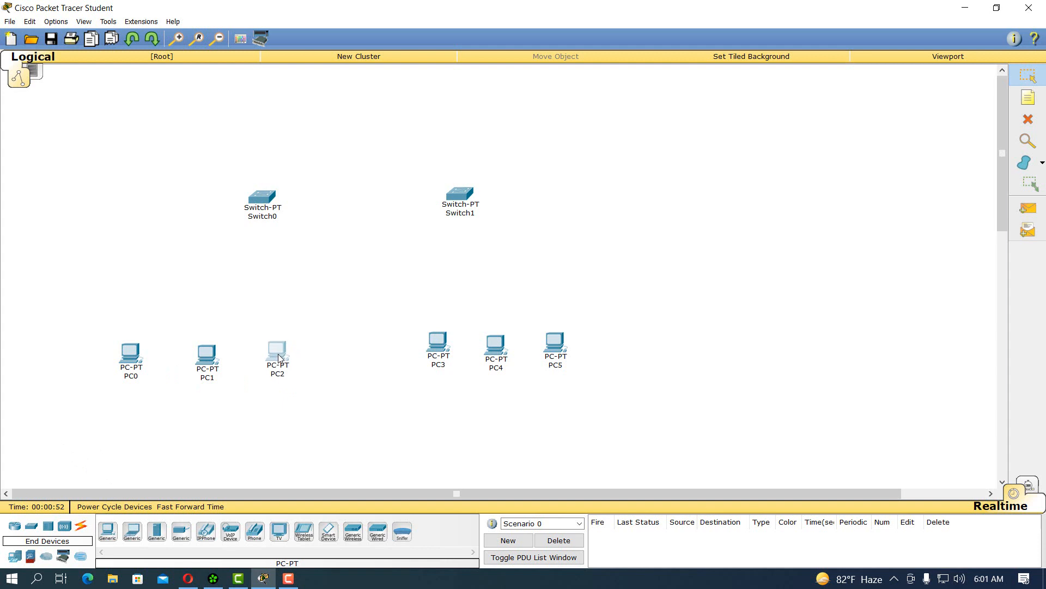
pyautogui.moveTo(207, 363); pyautogui.dragTo(201, 355)
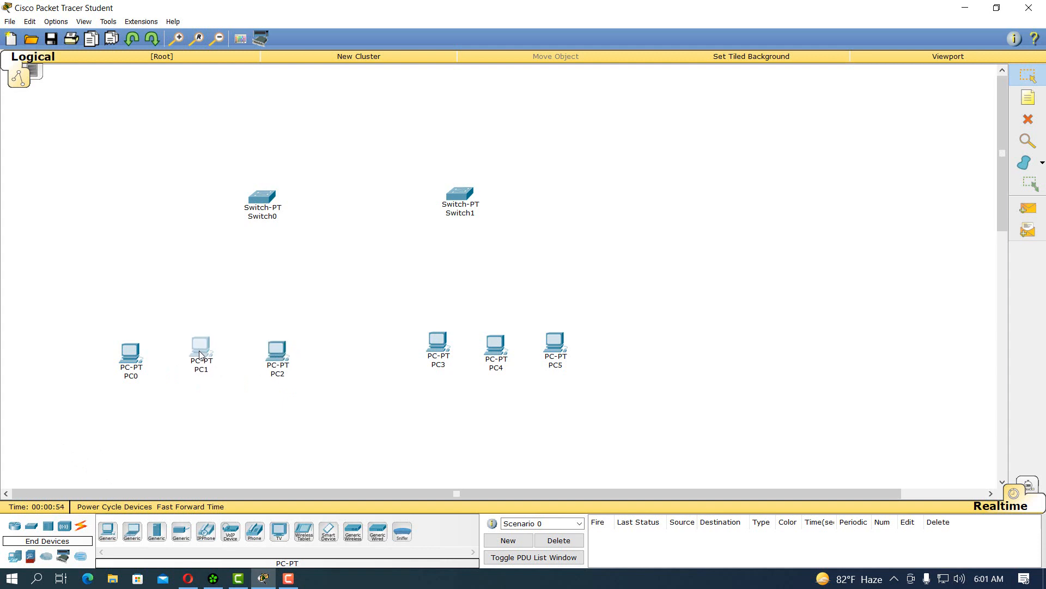
pyautogui.moveTo(265, 196); pyautogui.dragTo(220, 199)
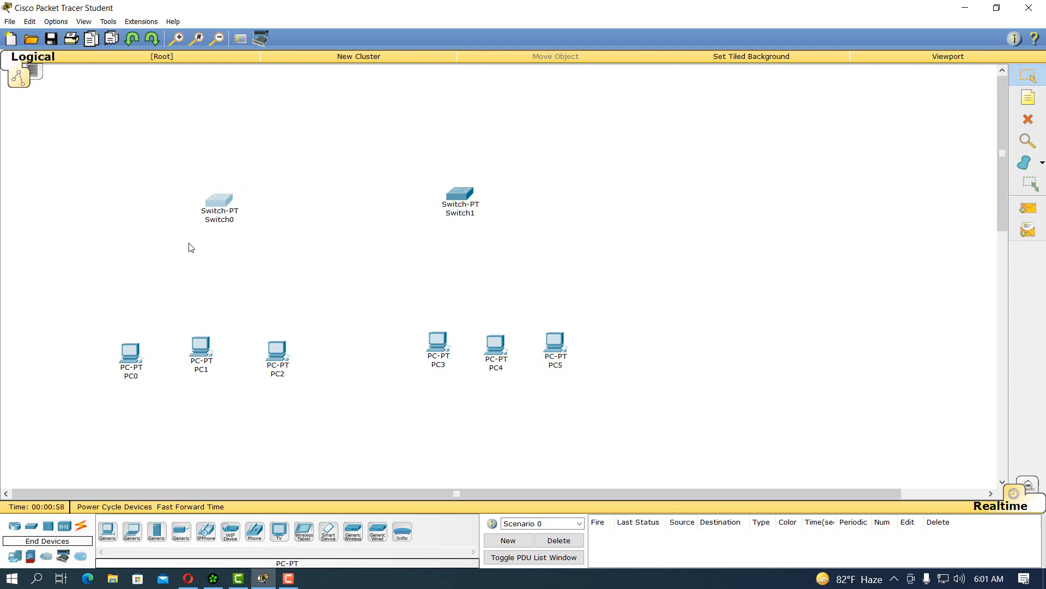
# - Connect Switch0 FastEthernet0/1 to Switch1 FastEthernet0/1 with a copper cross-over cable
pyautogui.click(81, 526)
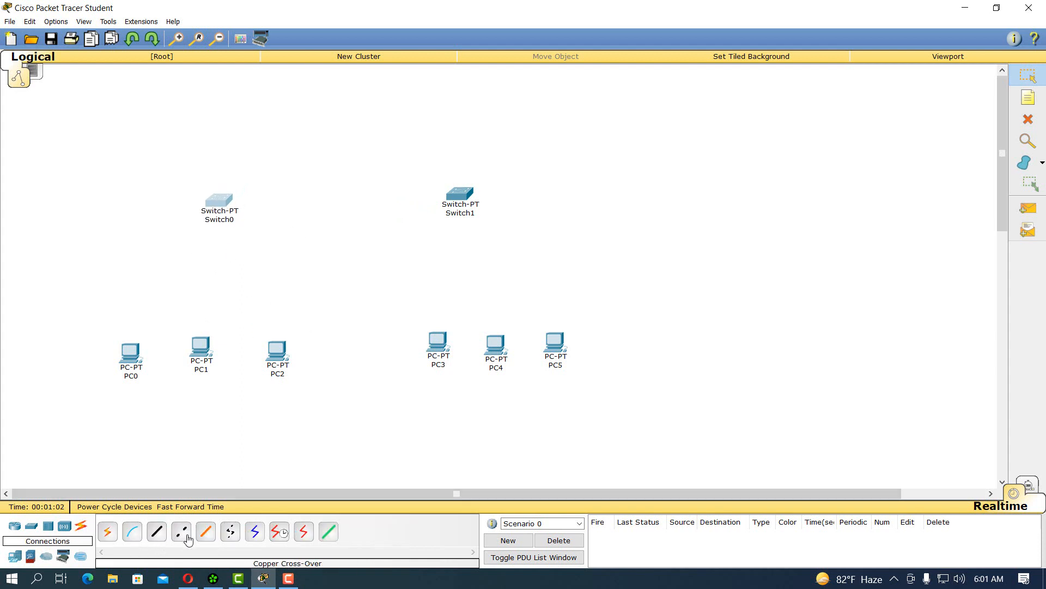
pyautogui.click(221, 199)
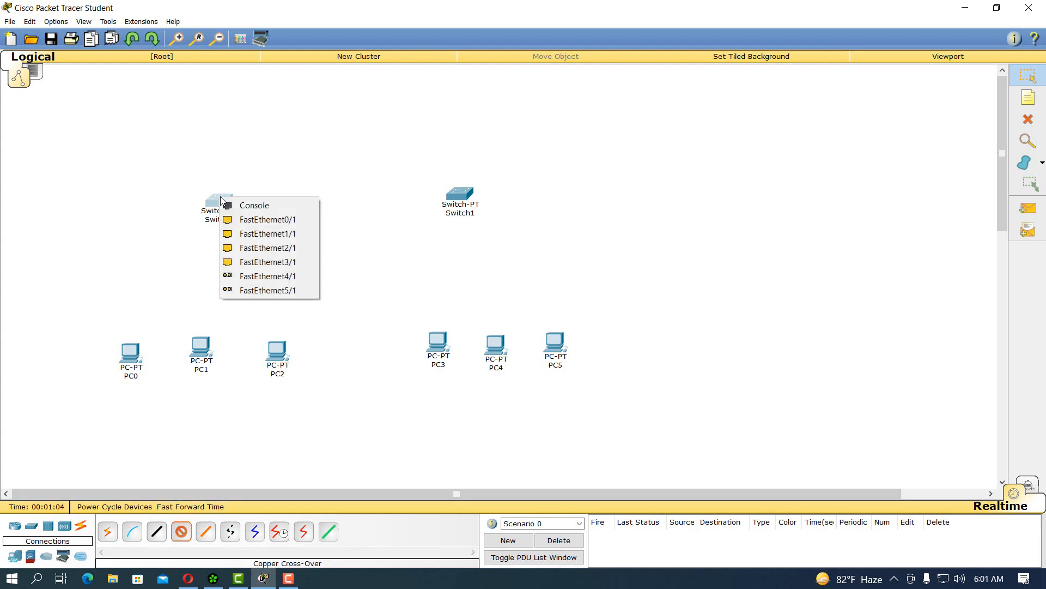
pyautogui.click(254, 220)
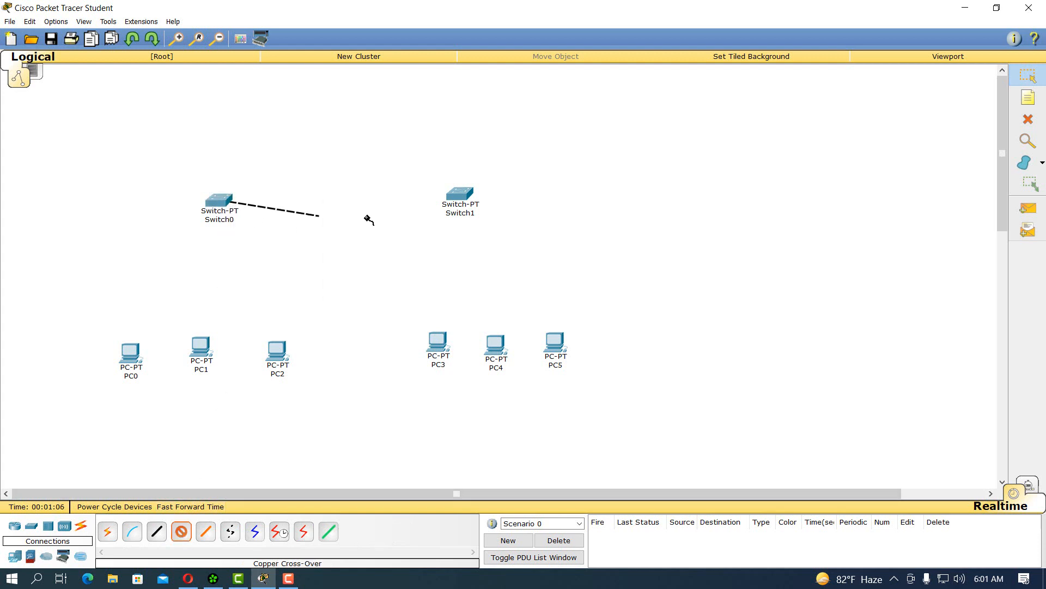
pyautogui.click(462, 196)
pyautogui.click(474, 217)
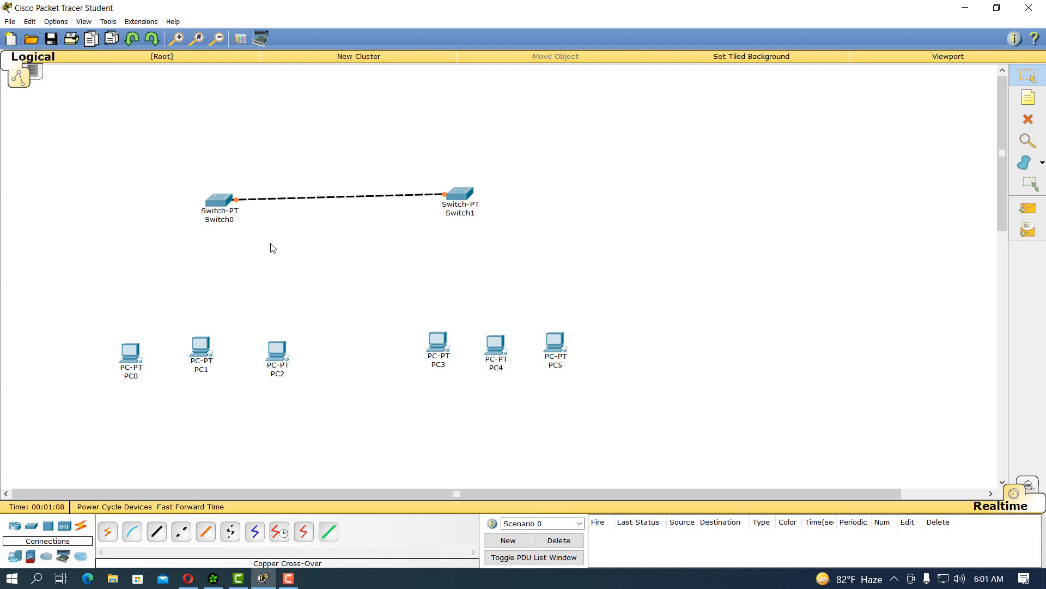
# - Connect Switch0 FastEthernet1/1 to PC0 FastEthernet0 with a copper straight-through cable
pyautogui.click(157, 531)
pyautogui.click(218, 205)
pyautogui.click(256, 234)
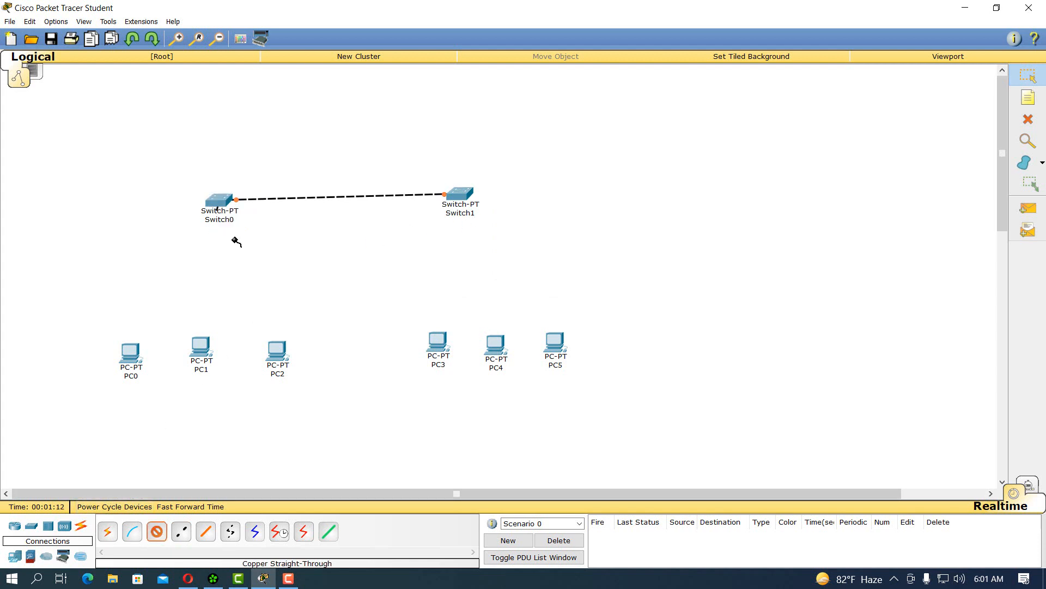
pyautogui.click(131, 355)
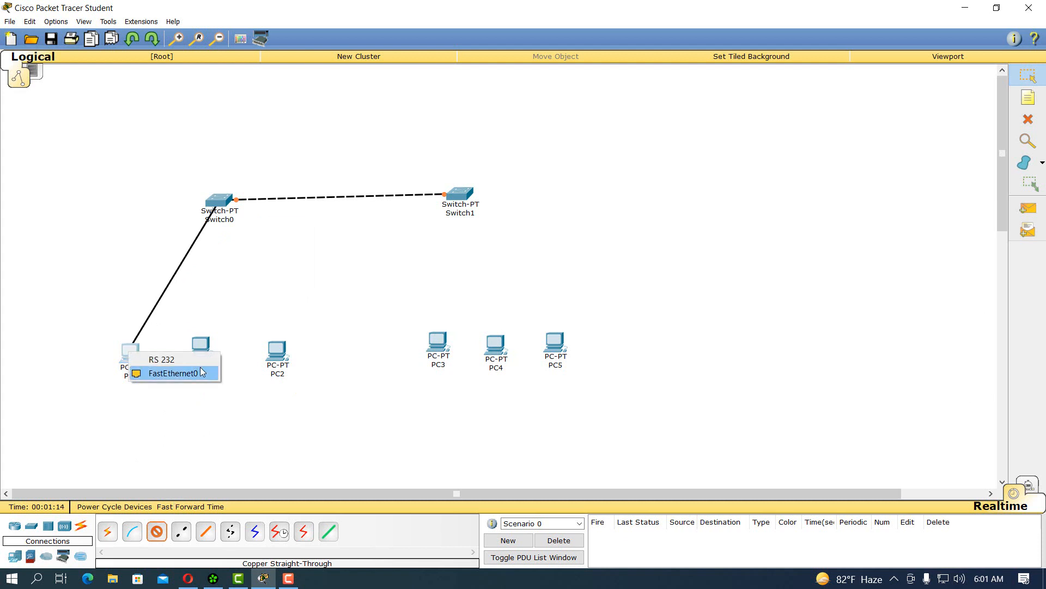
pyautogui.click(180, 371)
pyautogui.click(157, 531)
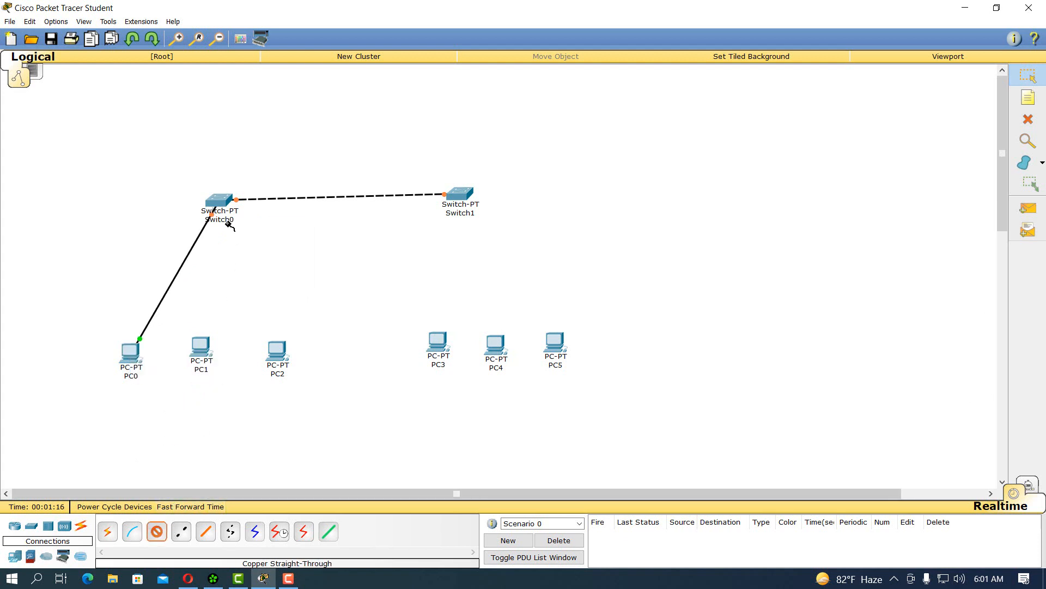
pyautogui.click(218, 201)
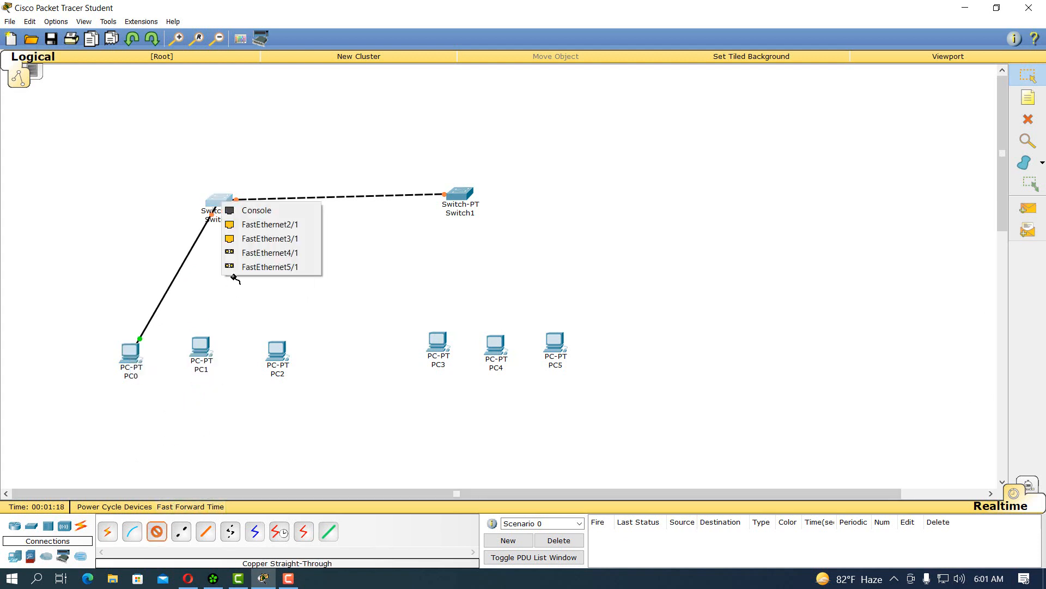
pyautogui.click(250, 224)
pyautogui.click(206, 351)
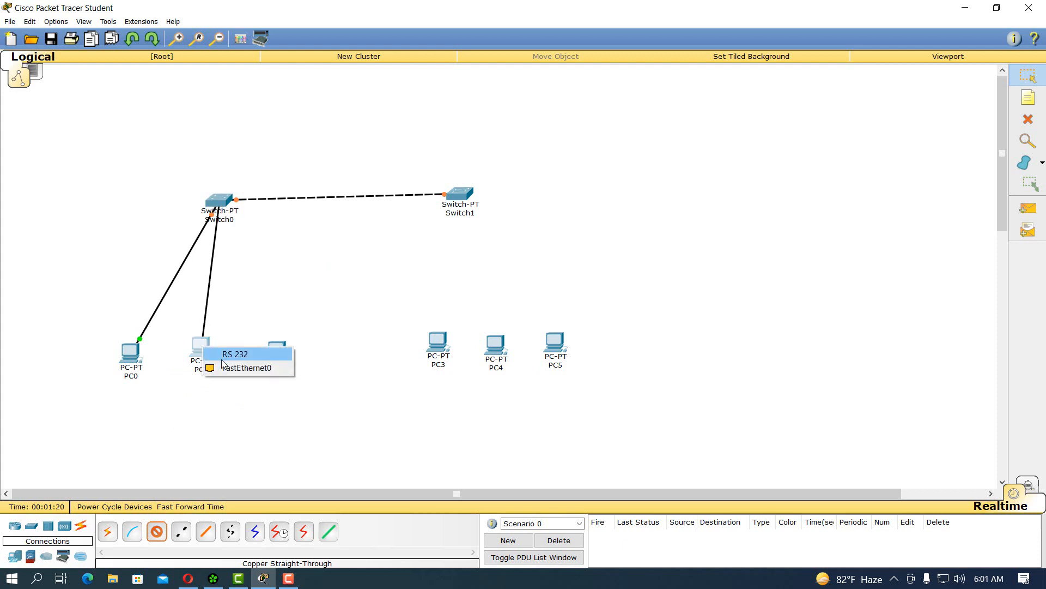
pyautogui.click(223, 364)
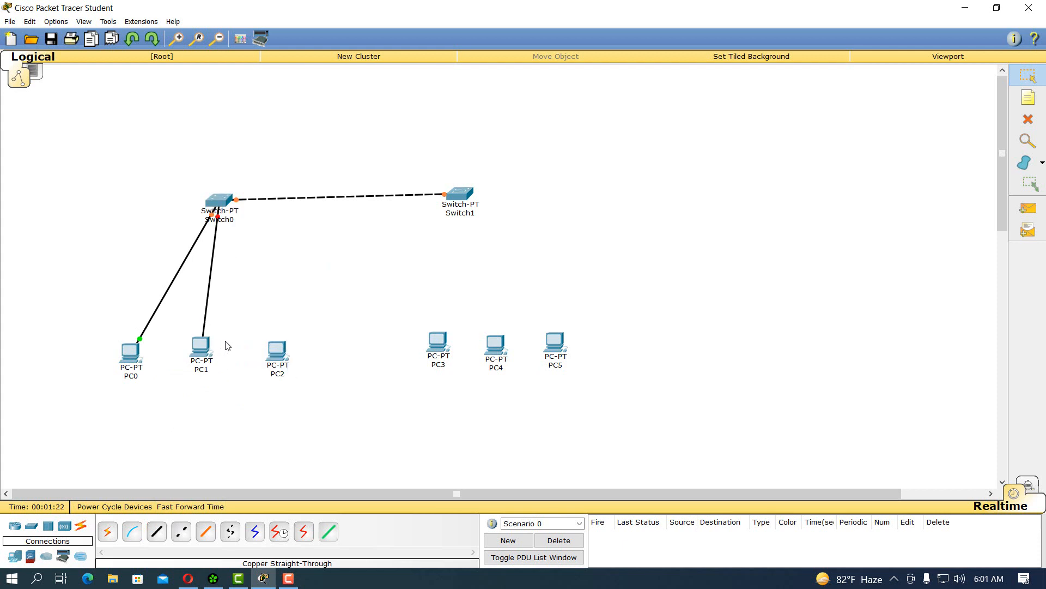
pyautogui.hotkey('ctrl', 'z')
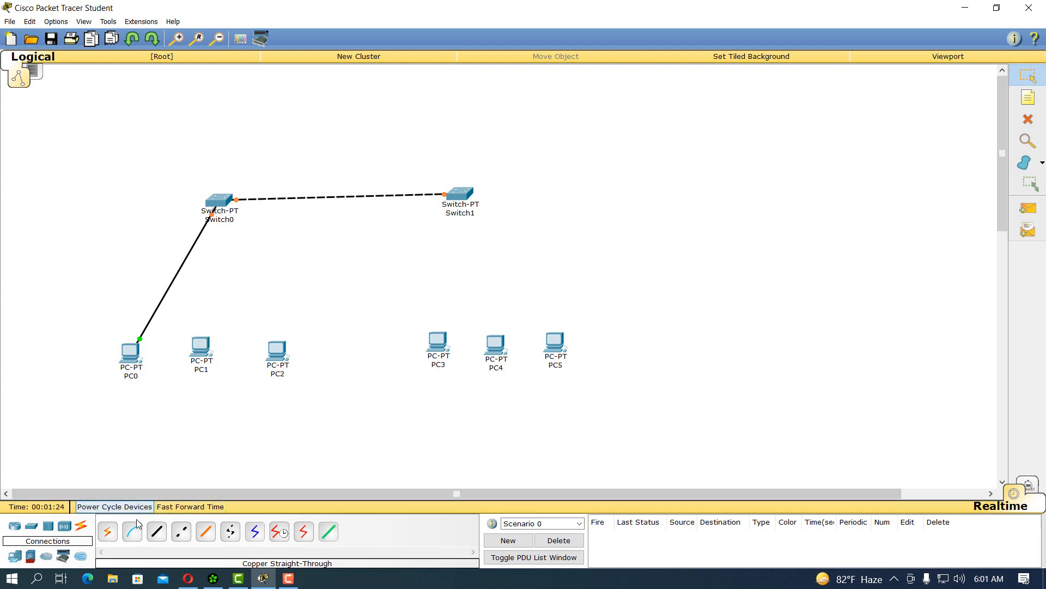
# - Connect Switch0 FastEthernet2/1 to PC1 FastEthernet0 with a copper straight-through cable
pyautogui.click(157, 531)
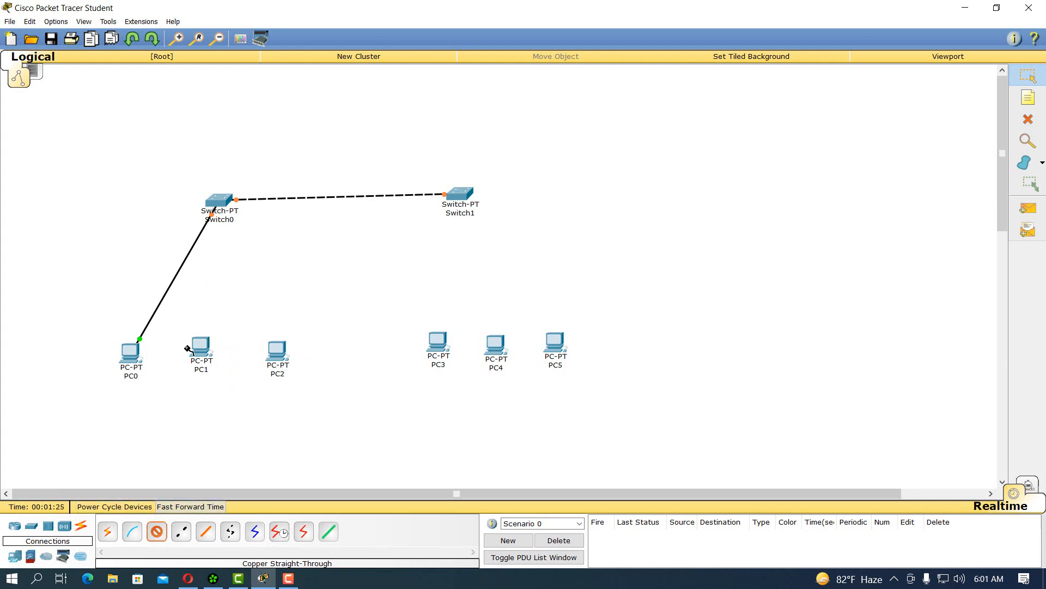
pyautogui.click(224, 211)
pyautogui.click(240, 227)
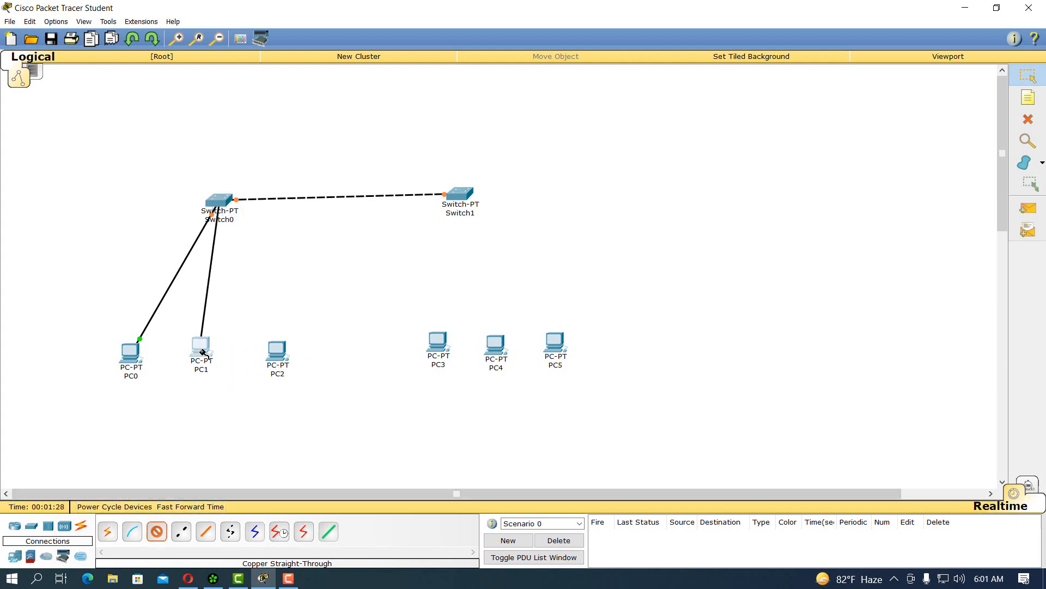
pyautogui.click(210, 346)
pyautogui.click(230, 375)
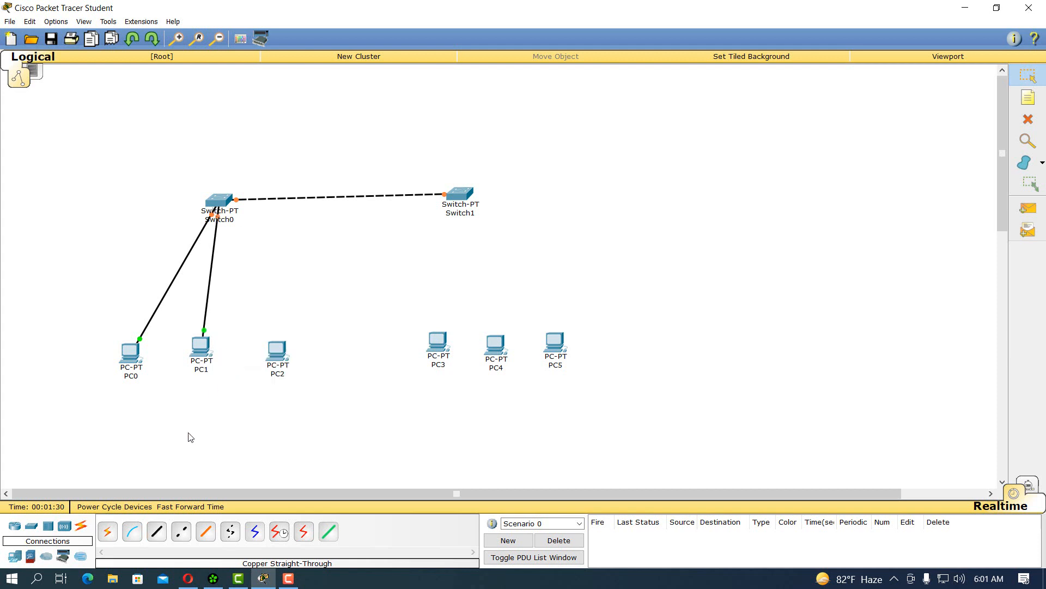
# - Connect Switch0 FastEthernet3/1 to PC2 FastEthernet0 with a copper straight-through cable
pyautogui.click(157, 531)
pyautogui.click(225, 205)
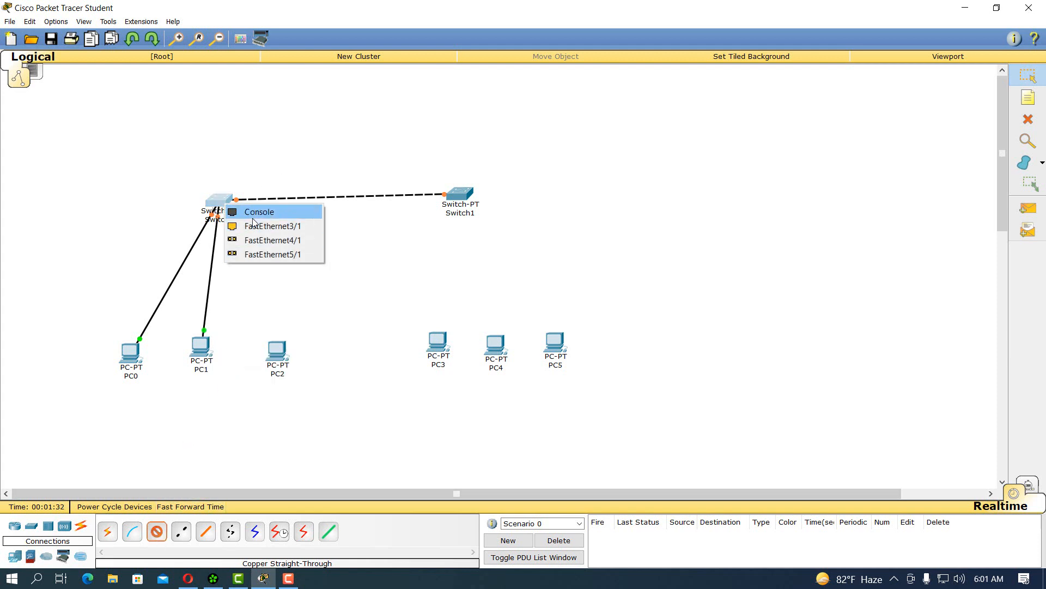
pyautogui.click(255, 226)
pyautogui.click(277, 349)
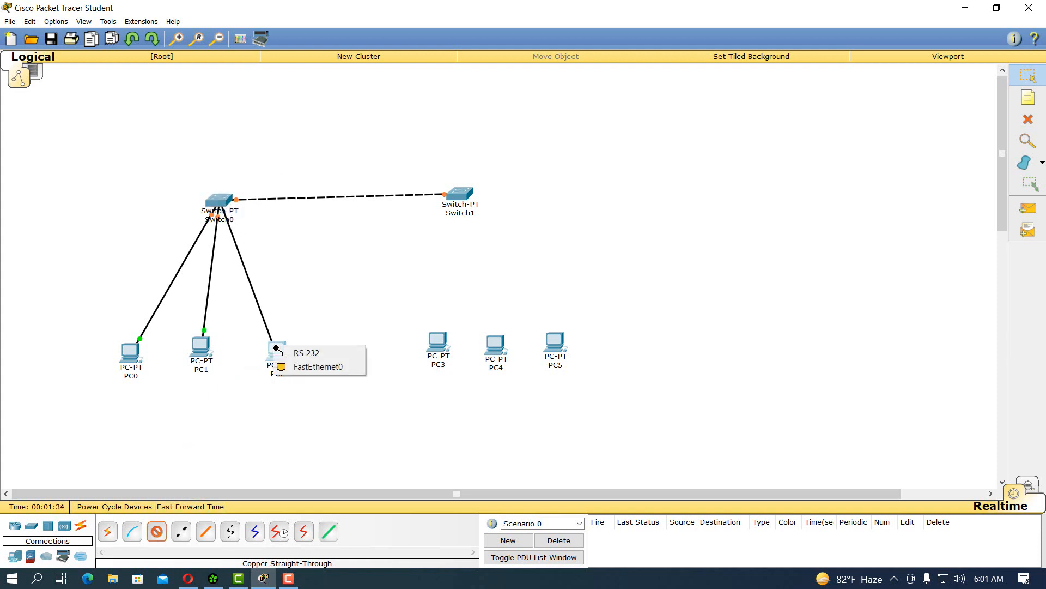
pyautogui.click(301, 366)
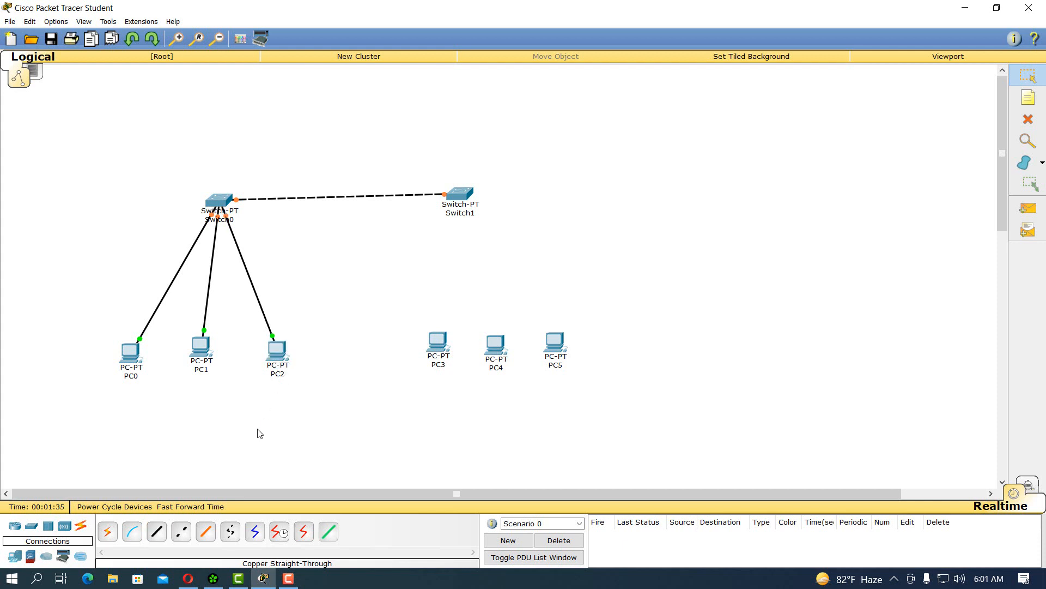
# - Connect Switch1 FastEthernet1/1 to PC3 FastEthernet0 with a copper straight-through cable
pyautogui.click(157, 532)
pyautogui.click(464, 197)
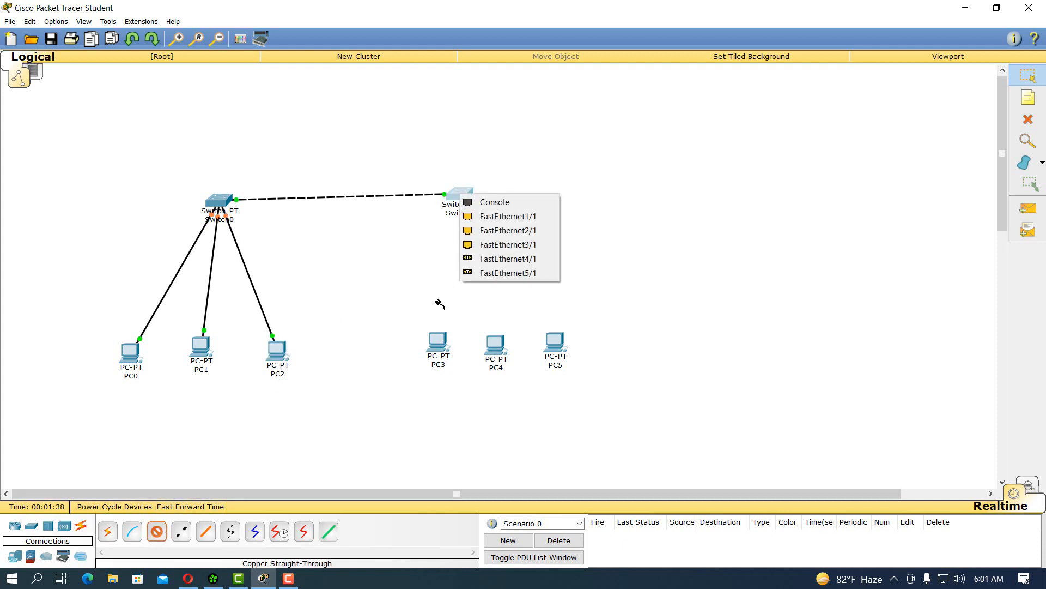
pyautogui.click(502, 215)
pyautogui.click(438, 346)
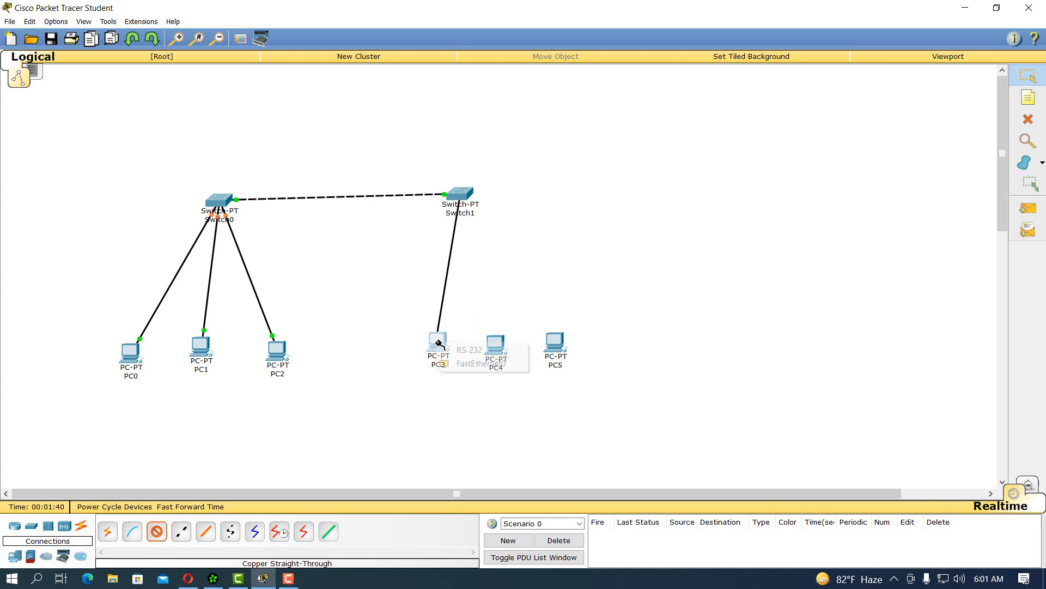
pyautogui.click(474, 362)
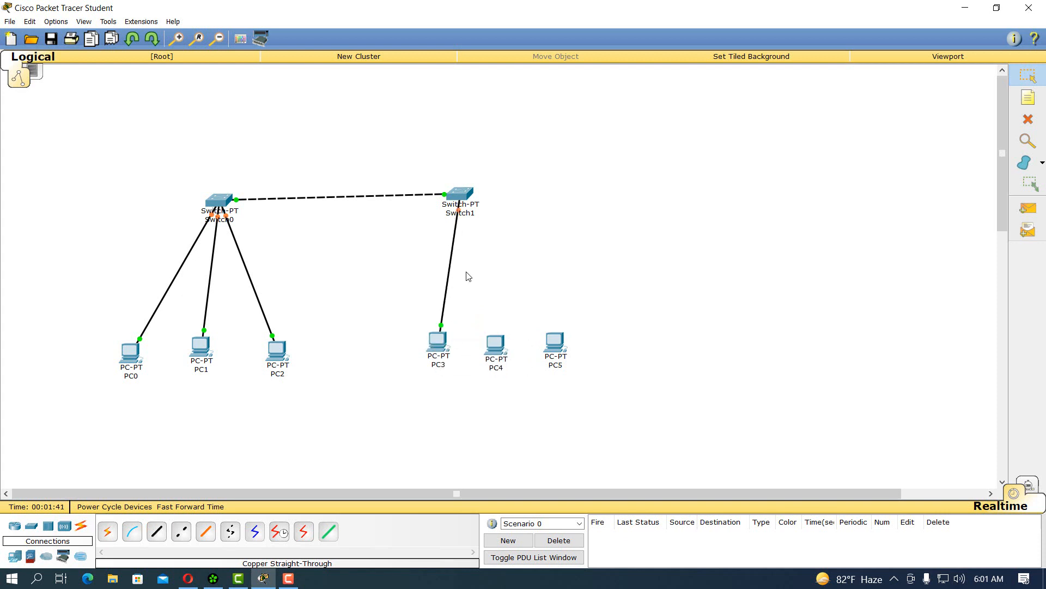
# - Connect Switch1 FastEthernet2/1 to PC4 FastEthernet0 with a copper straight-through cable
pyautogui.click(157, 531)
pyautogui.click(468, 200)
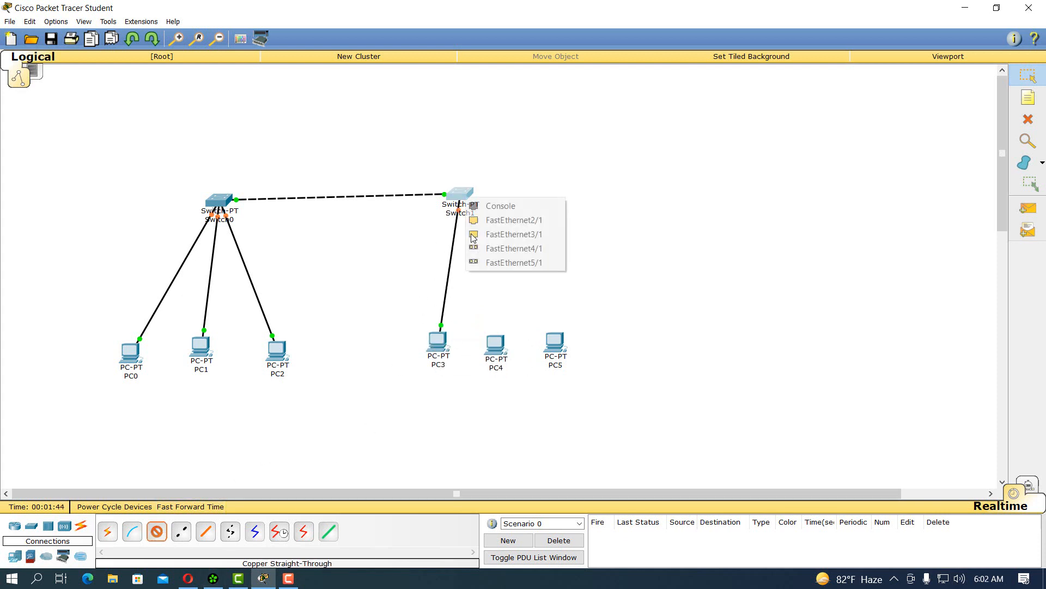
pyautogui.click(505, 218)
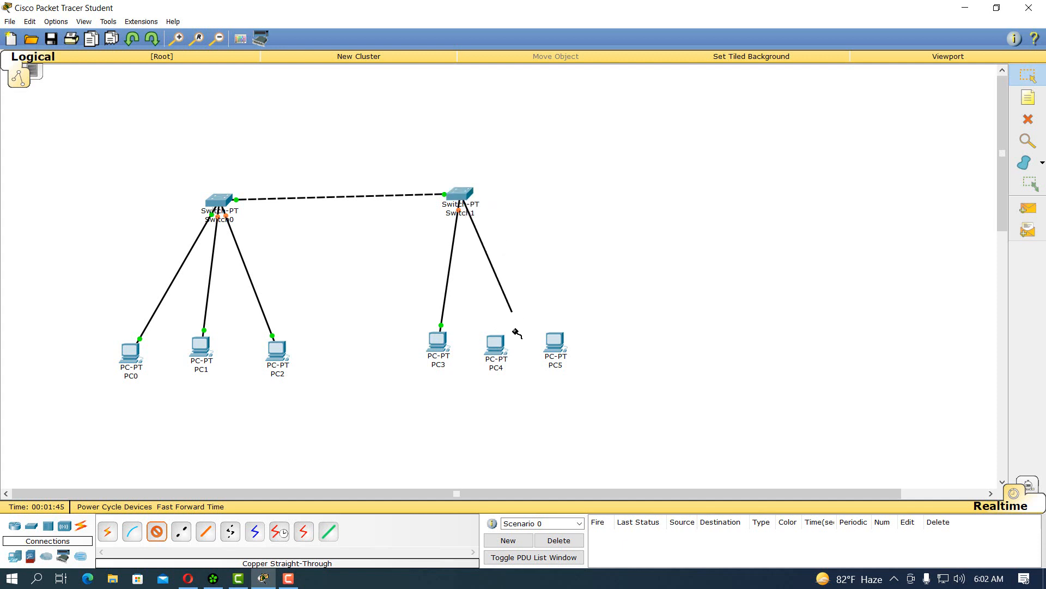
pyautogui.click(513, 361)
pyautogui.click(525, 364)
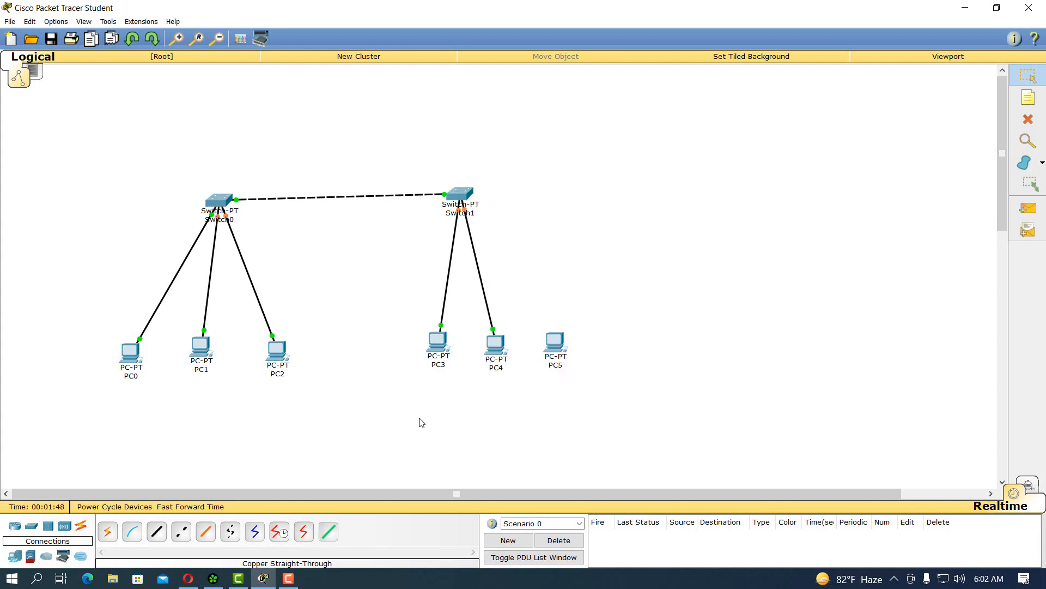
# - Connect a free FastEthernet port on Switch1 to PC5 FastEthernet0 with a copper straight-through cable
pyautogui.click(152, 534)
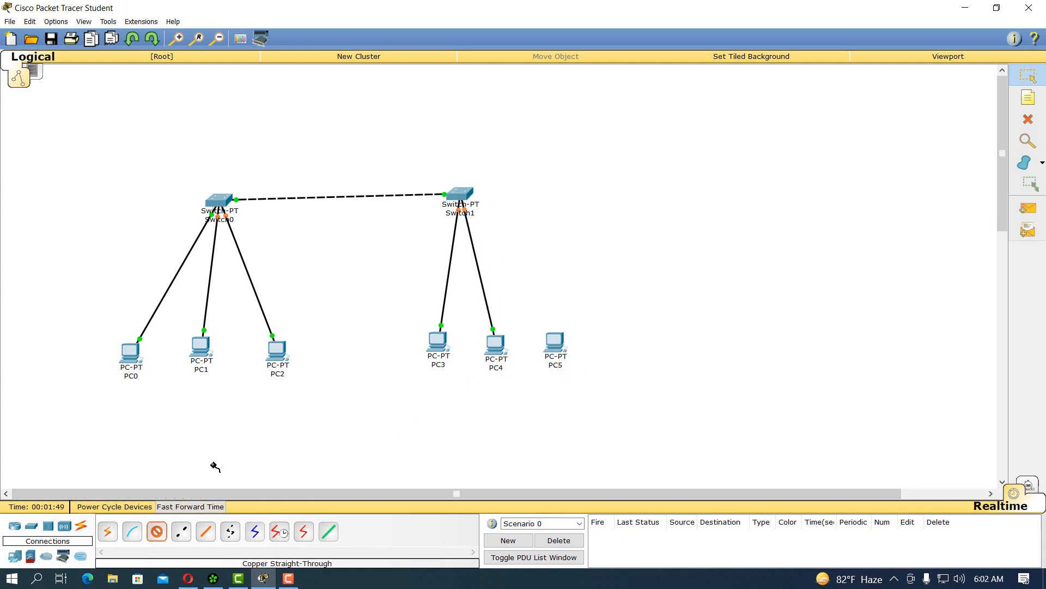
pyautogui.click(464, 195)
pyautogui.click(490, 230)
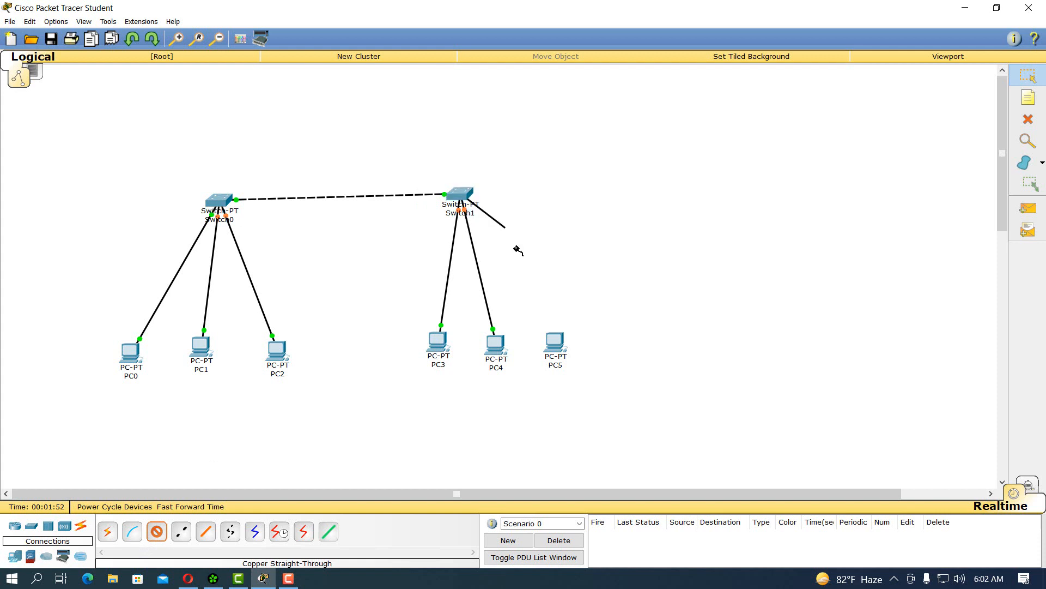
pyautogui.click(556, 344)
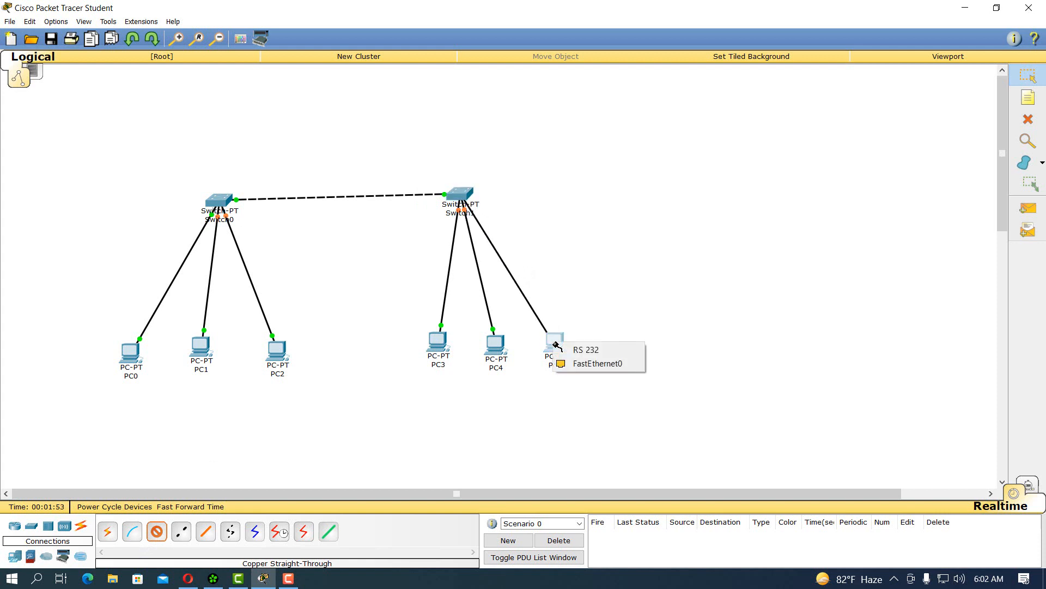
pyautogui.click(577, 363)
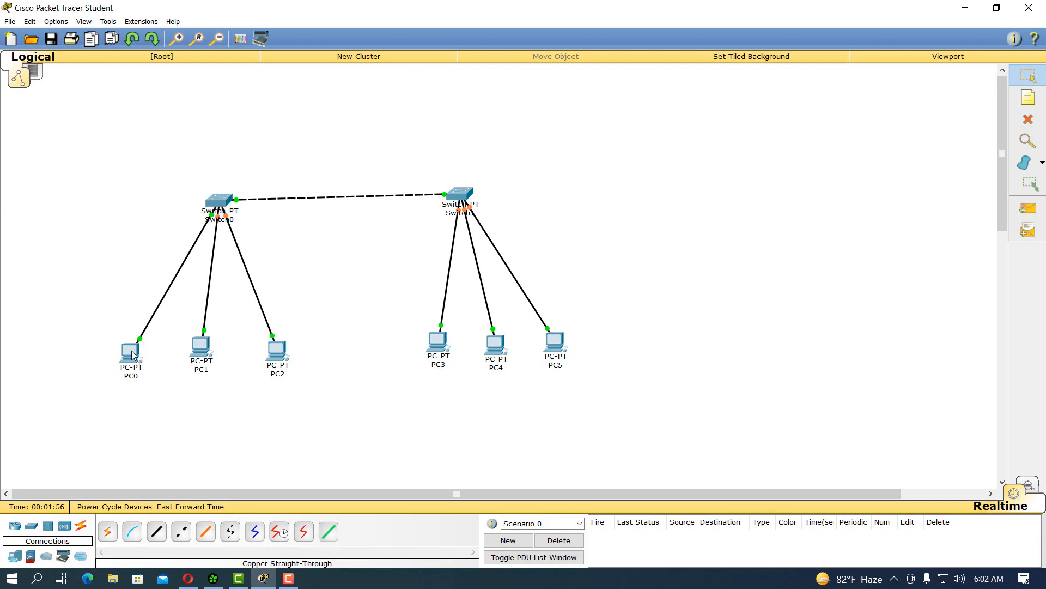
# - Give PC0 the static IP address 192.168.0.1 with subnet mask 255.255.255.0 and close its configuration
pyautogui.click(132, 351)
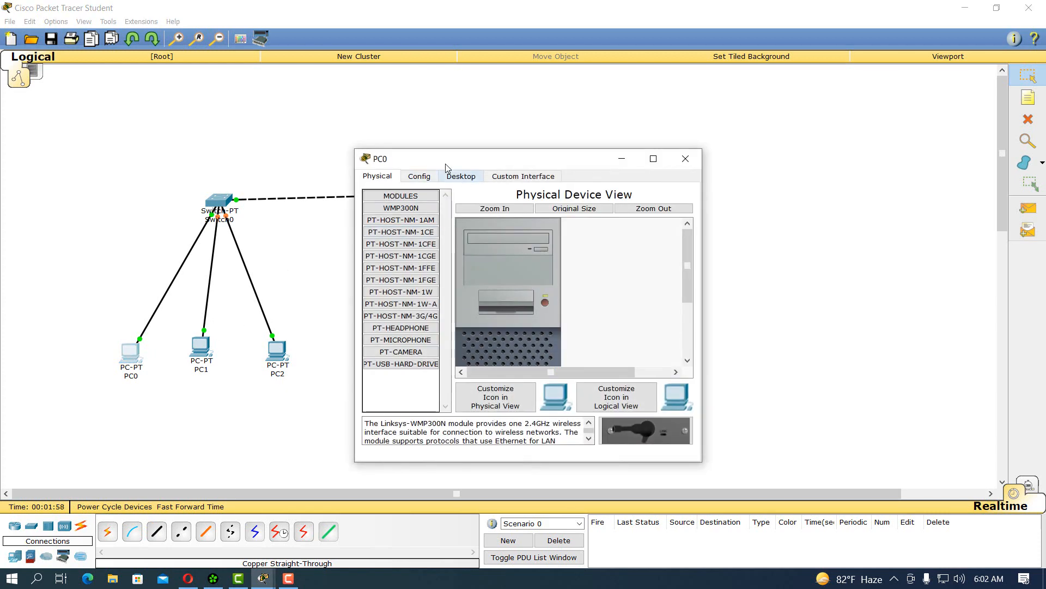
pyautogui.click(461, 176)
pyautogui.click(396, 220)
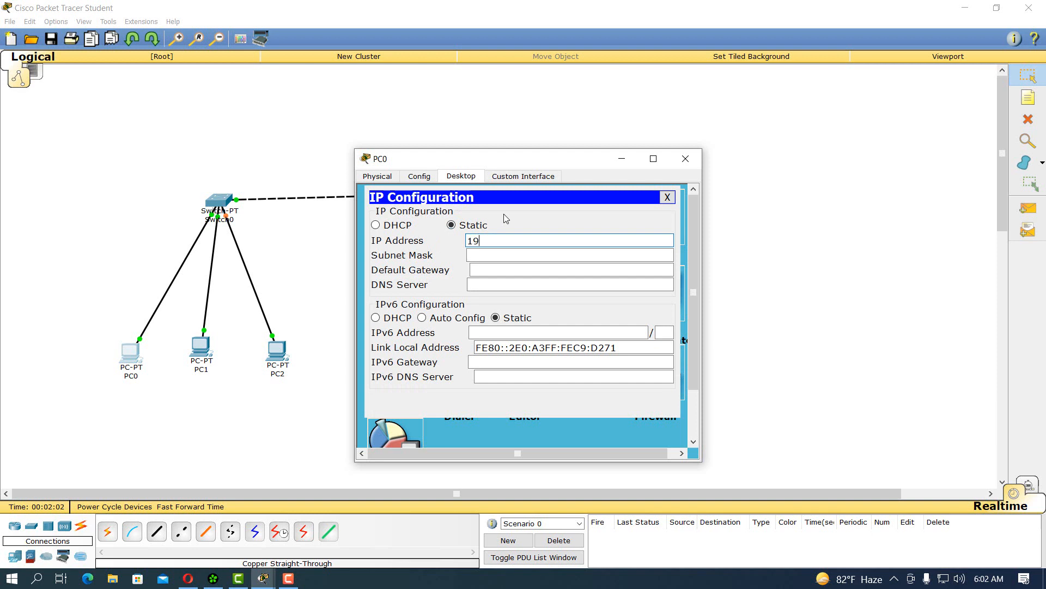
pyautogui.write('192.168.0.1')
pyautogui.click(625, 255)
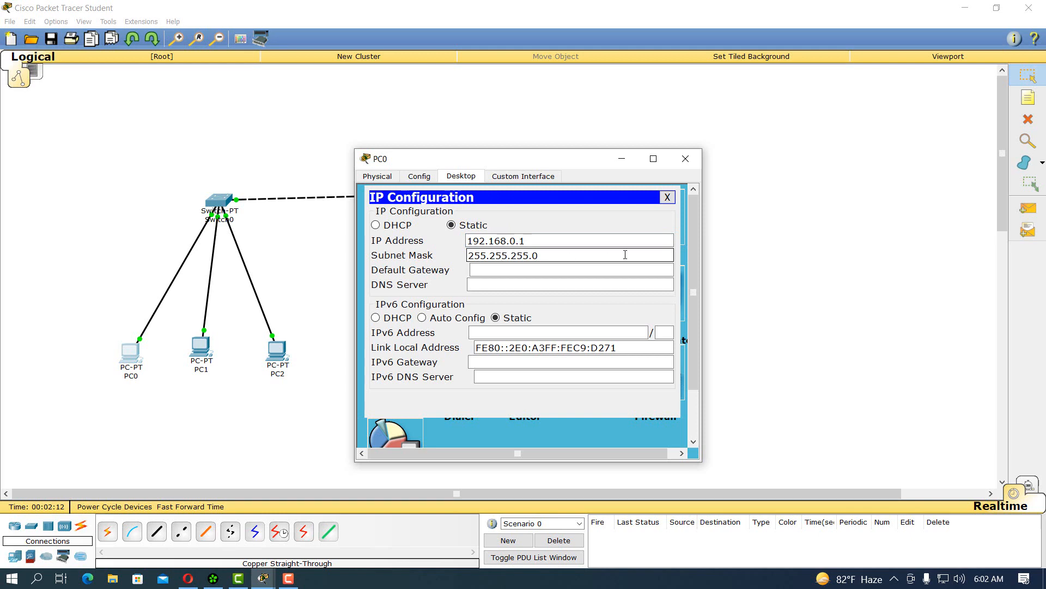
pyautogui.click(667, 197)
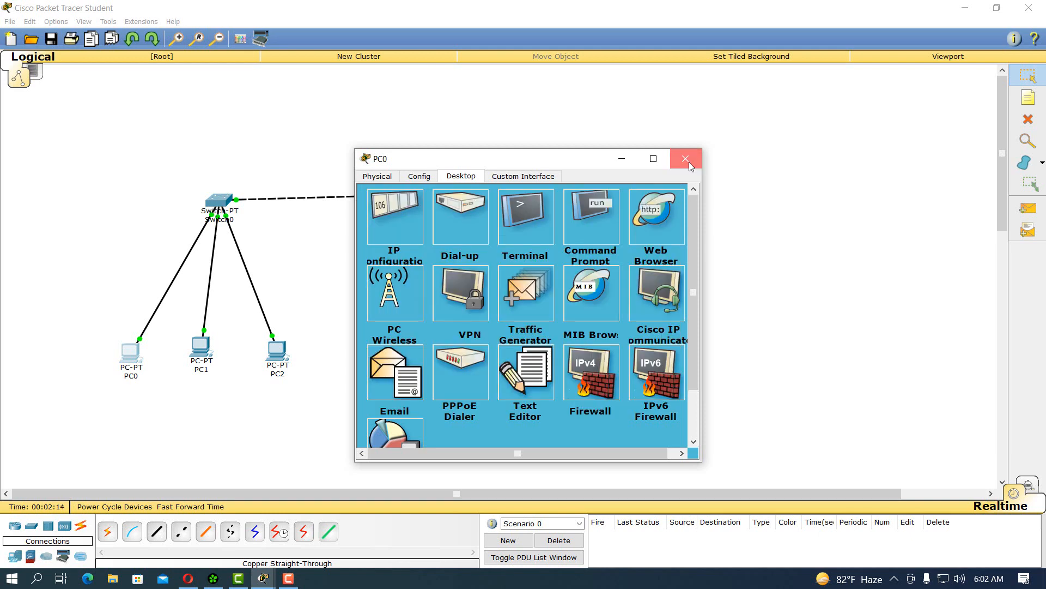
pyautogui.click(686, 159)
# - Give PC1 the static IP address 192.168.0.2 with subnet mask 255.255.255.0 and close its configuration
pyautogui.click(203, 345)
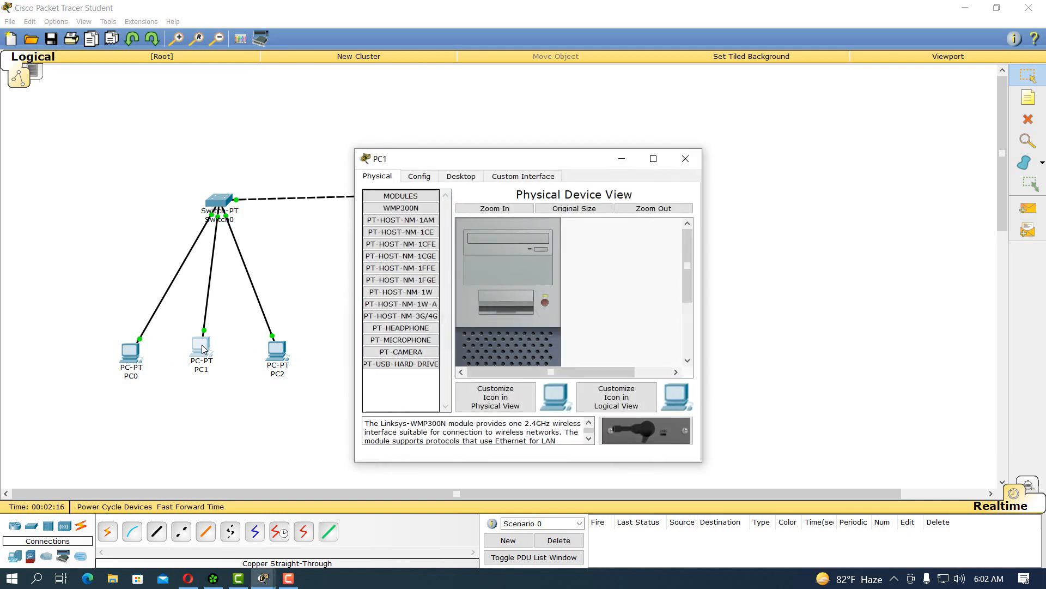
pyautogui.click(455, 177)
pyautogui.click(395, 223)
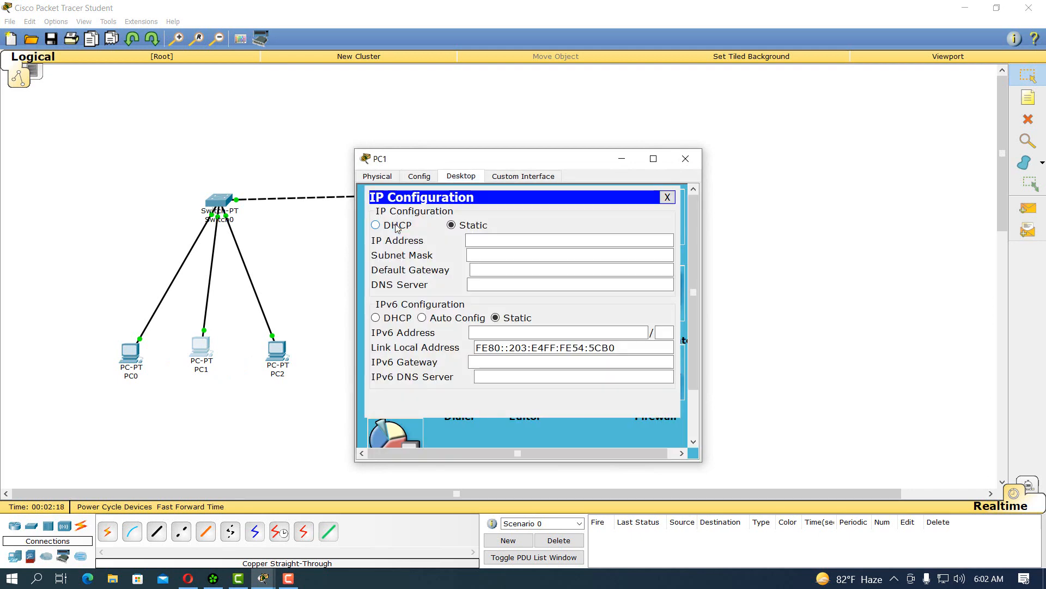
pyautogui.click(483, 241)
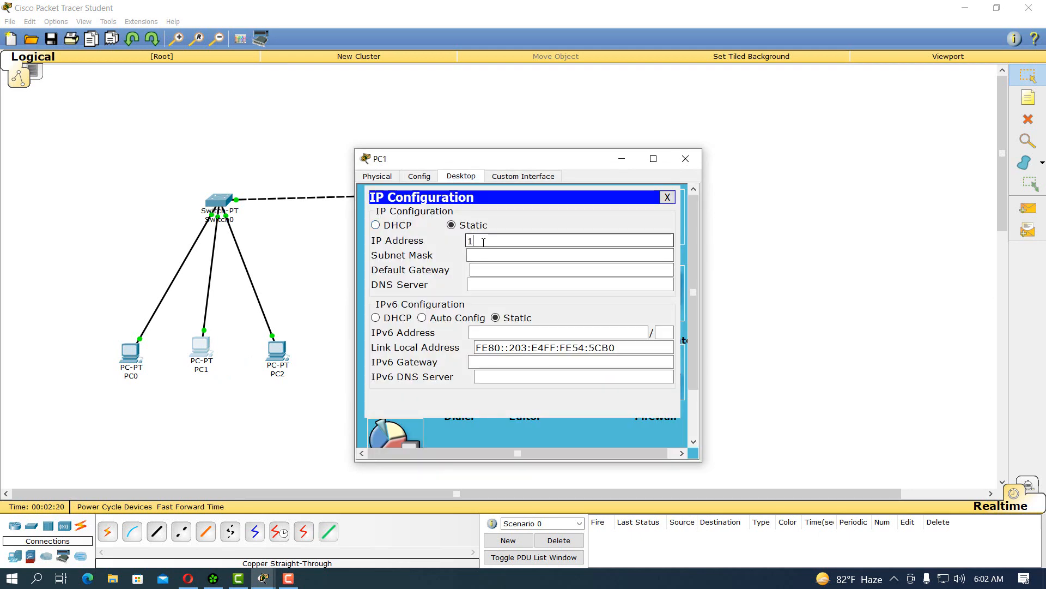
pyautogui.write('192.16')
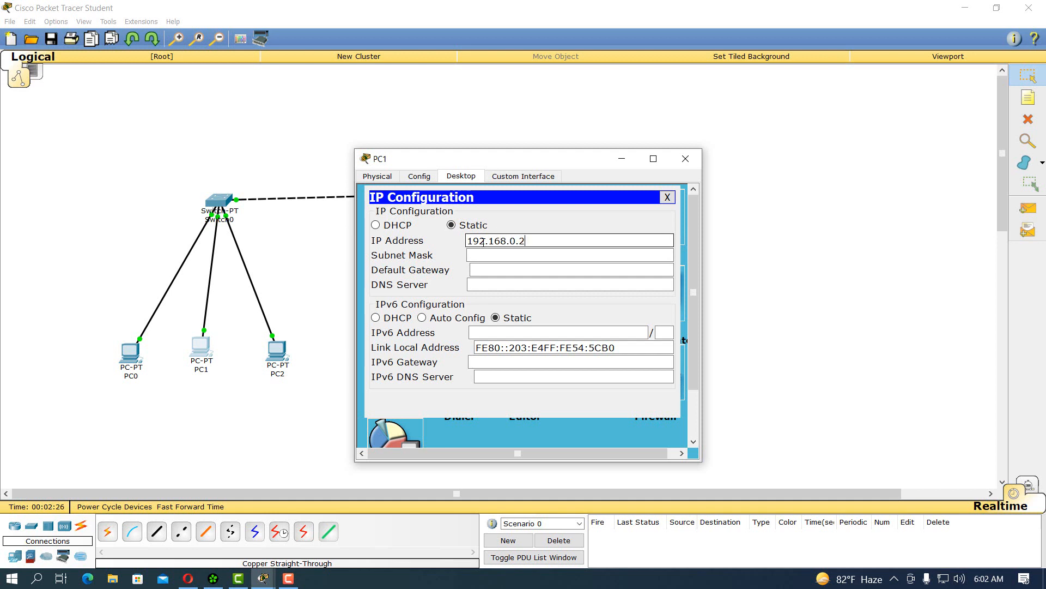
pyautogui.write('8.0.2')
pyautogui.click(495, 255)
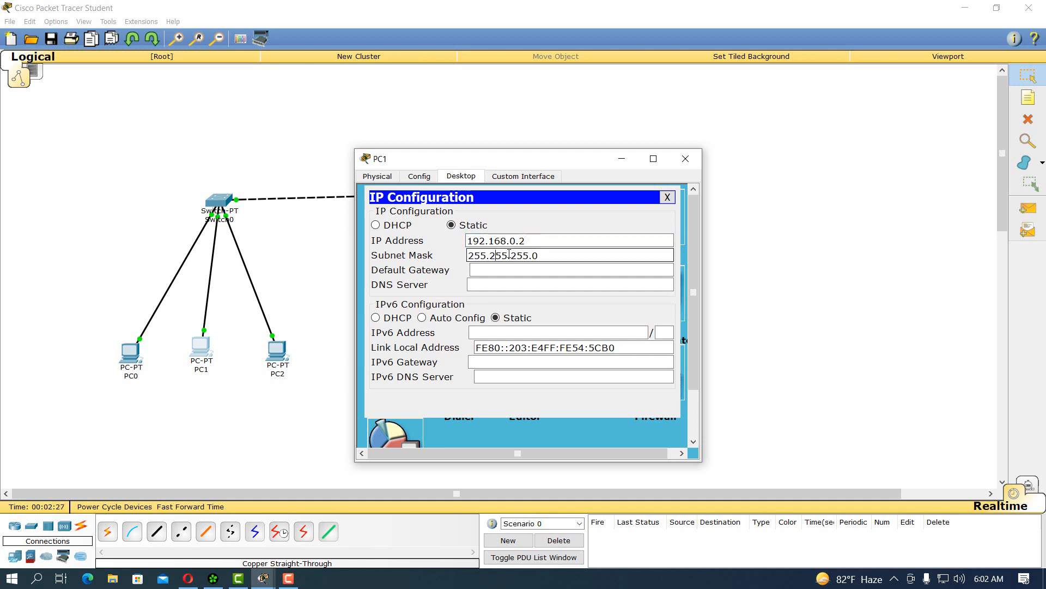
pyautogui.click(670, 197)
pyautogui.click(686, 158)
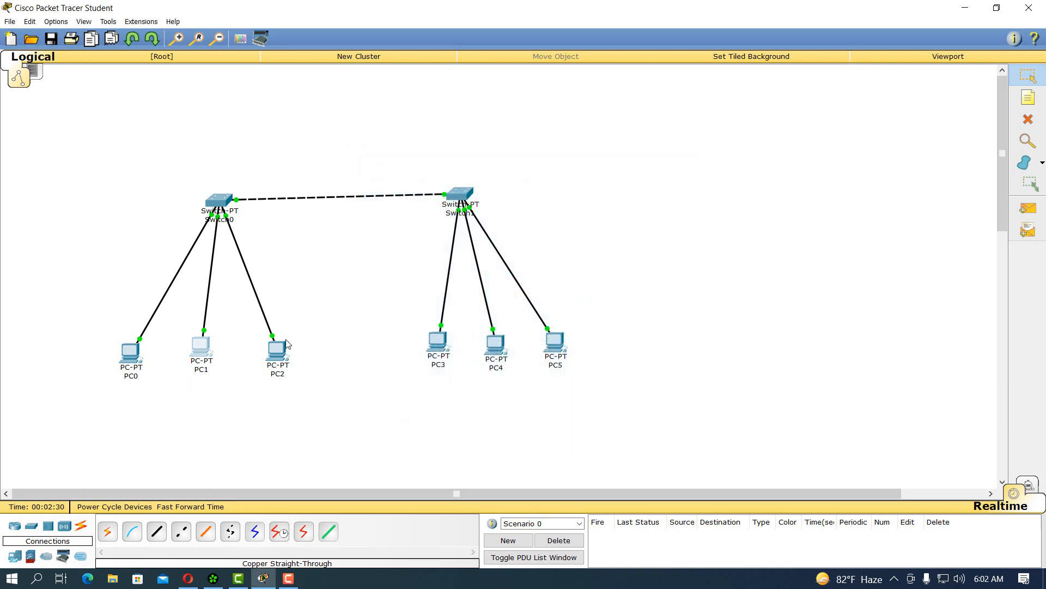
# - Give PC2 the static IP address 192.168.0.3 with subnet mask 255.255.255.0 and close its configuration
pyautogui.click(284, 347)
pyautogui.click(454, 176)
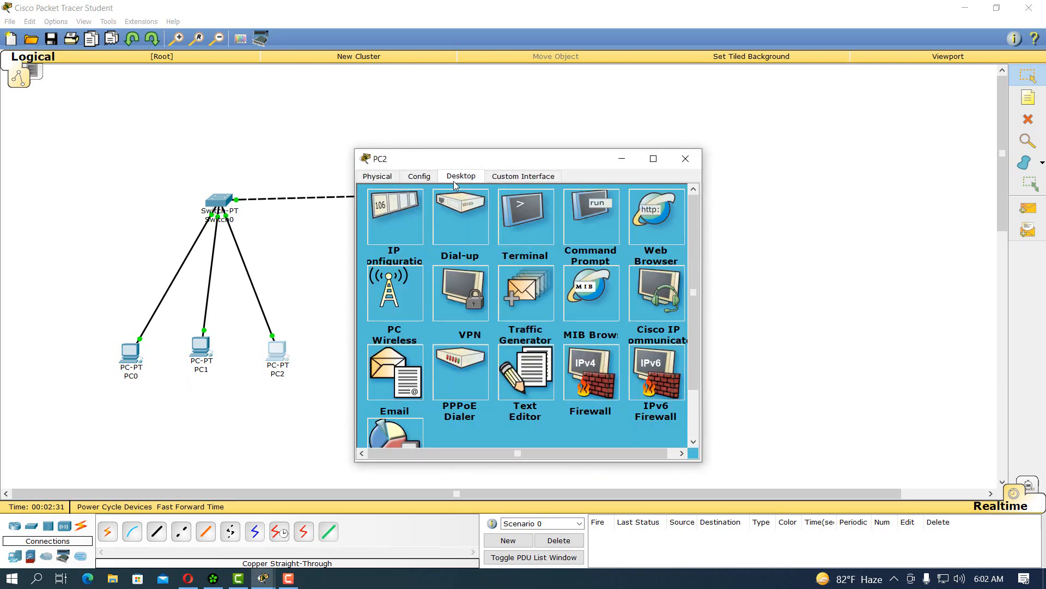
pyautogui.click(405, 224)
pyautogui.click(476, 241)
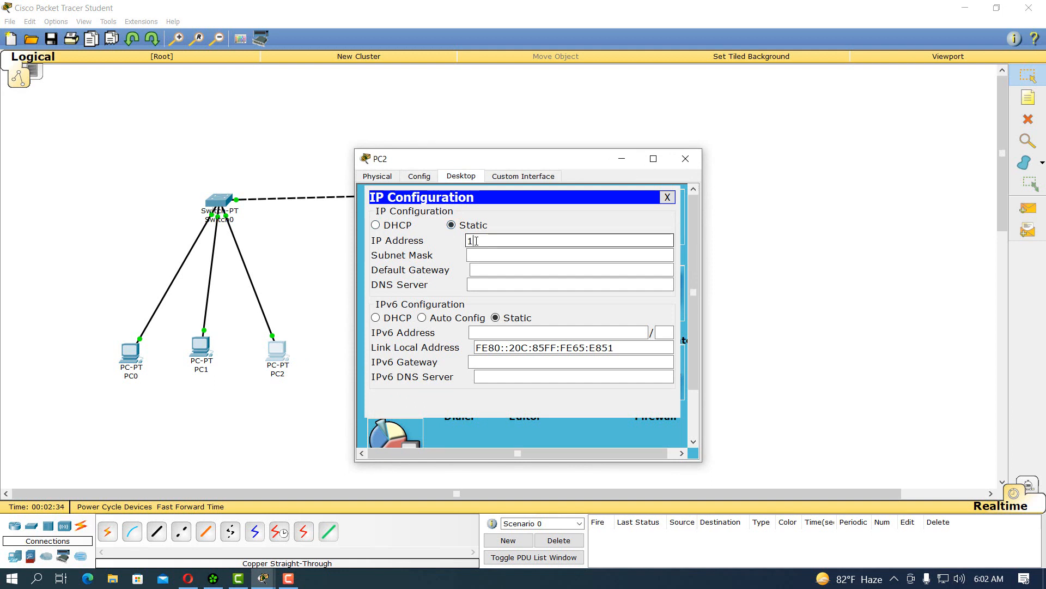
pyautogui.write('192.168.0.3')
pyautogui.click(490, 255)
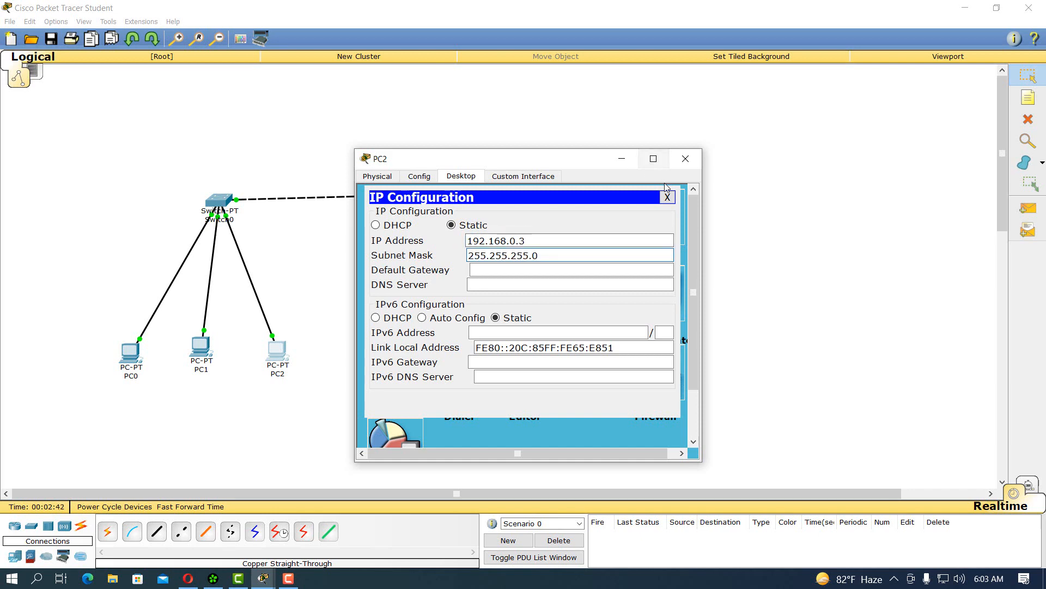
pyautogui.click(684, 159)
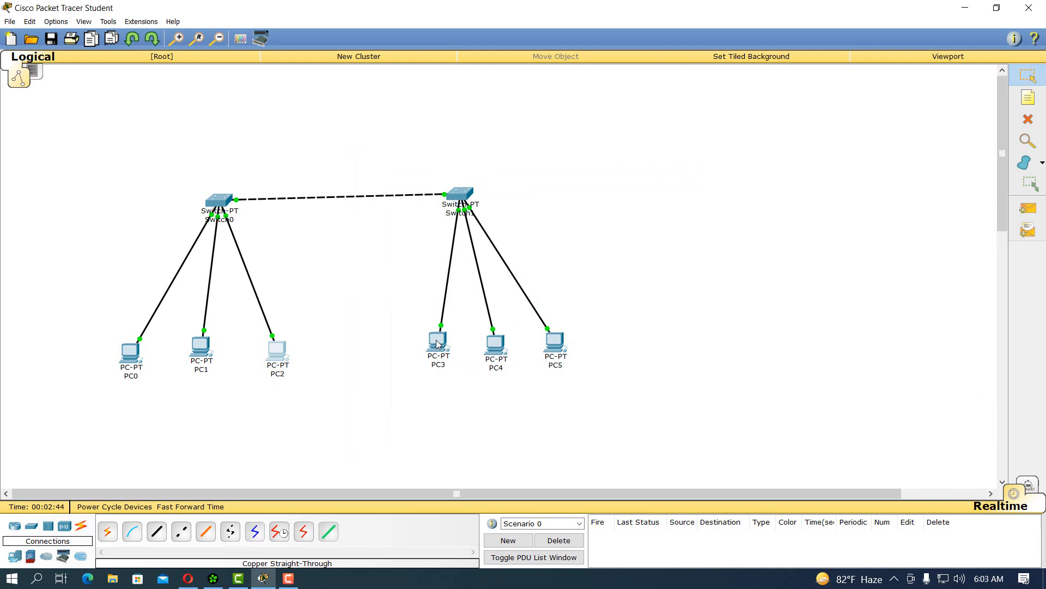
# - Give PC3 the static IP address 192.168.0.4 with subnet mask 255.255.255.0 and close its configuration
pyautogui.click(437, 344)
pyautogui.click(461, 175)
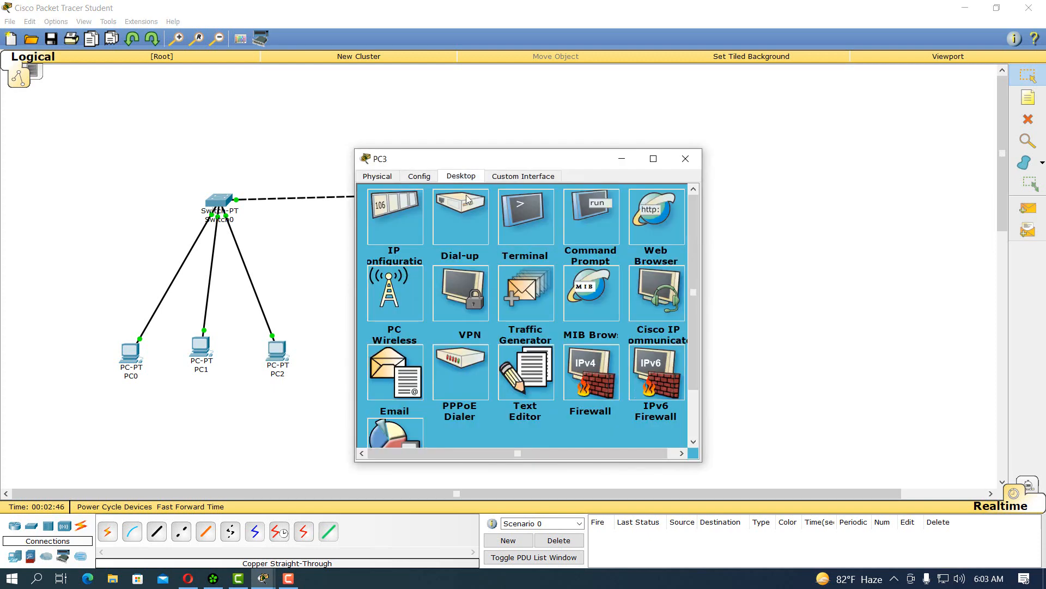
pyautogui.click(418, 241)
pyautogui.click(479, 240)
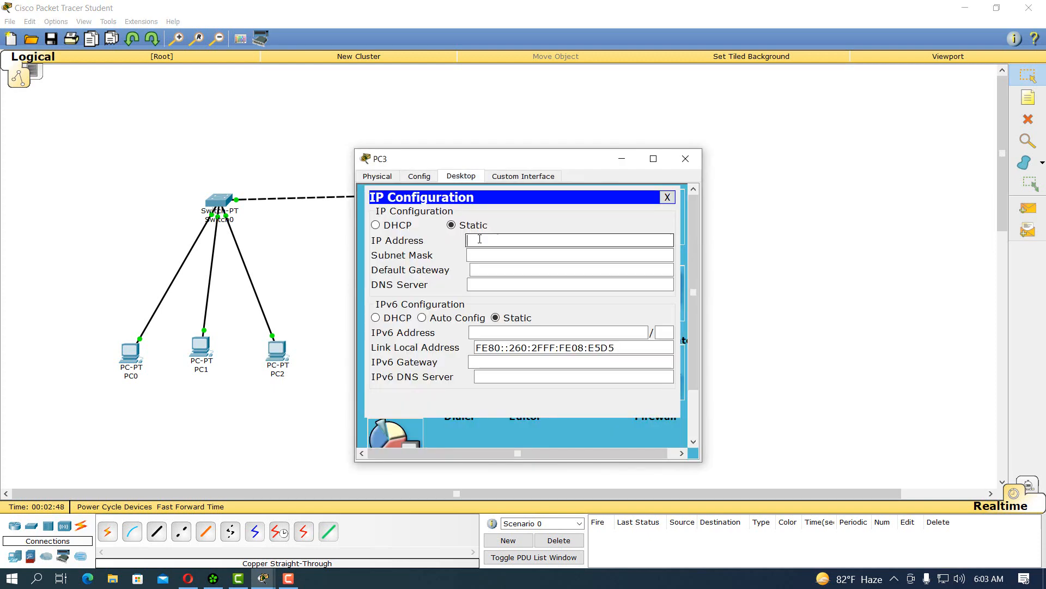
pyautogui.write('192.168.0.4')
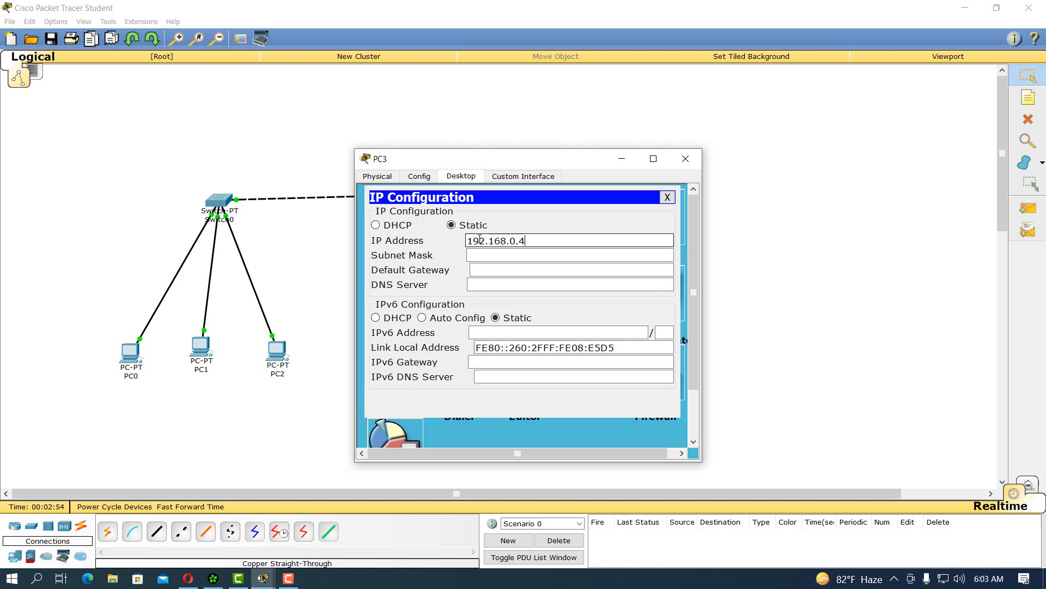
pyautogui.click(527, 250)
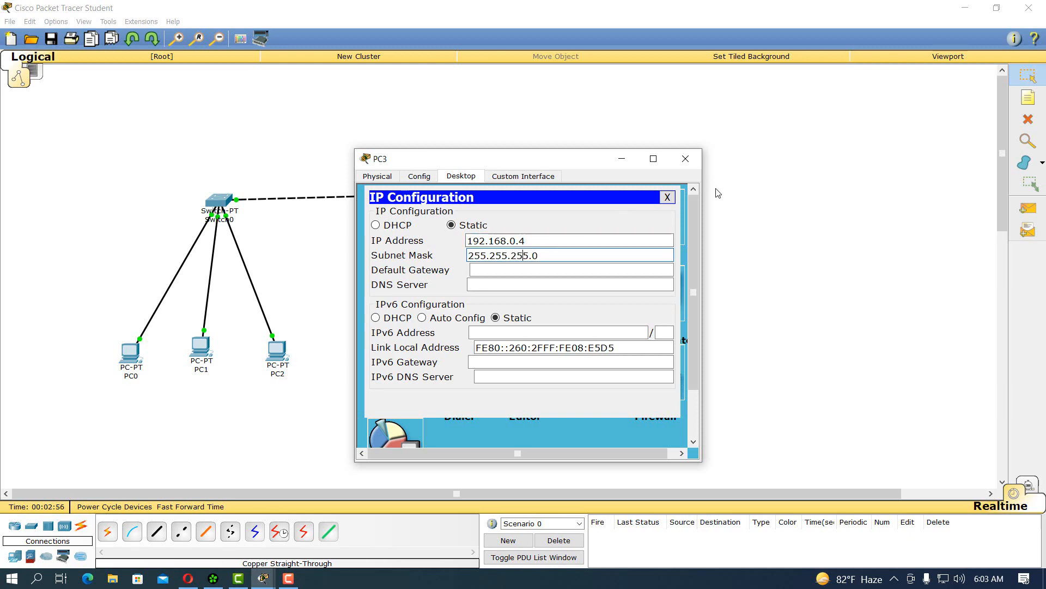
pyautogui.click(668, 197)
pyautogui.click(685, 162)
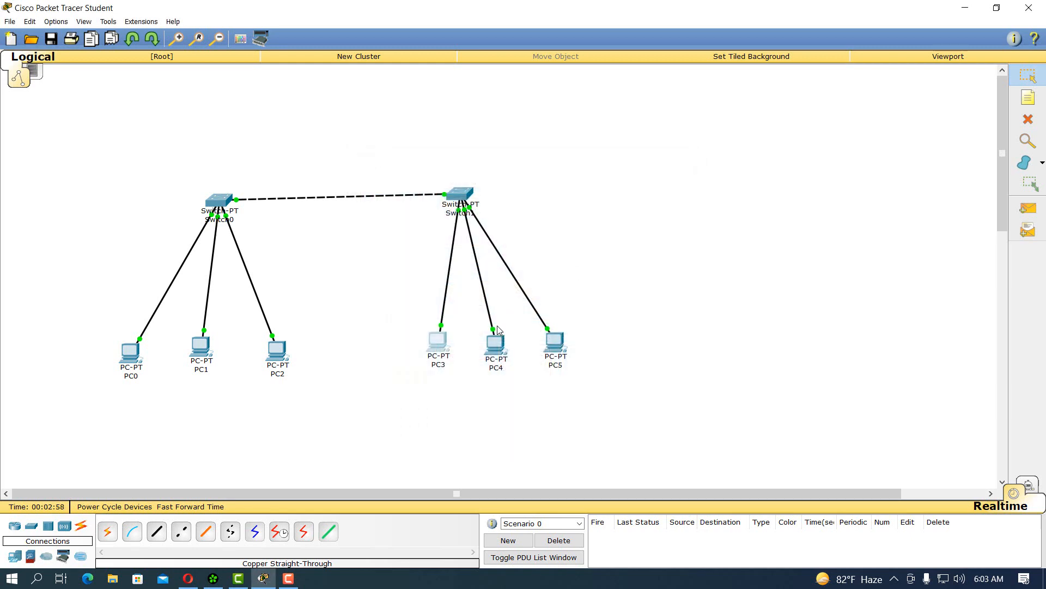
# - Give PC4 the static IP address 192.168.0.5 with subnet mask 255.255.255.0 and close its configuration
pyautogui.doubleClick(495, 344)
pyautogui.click(461, 176)
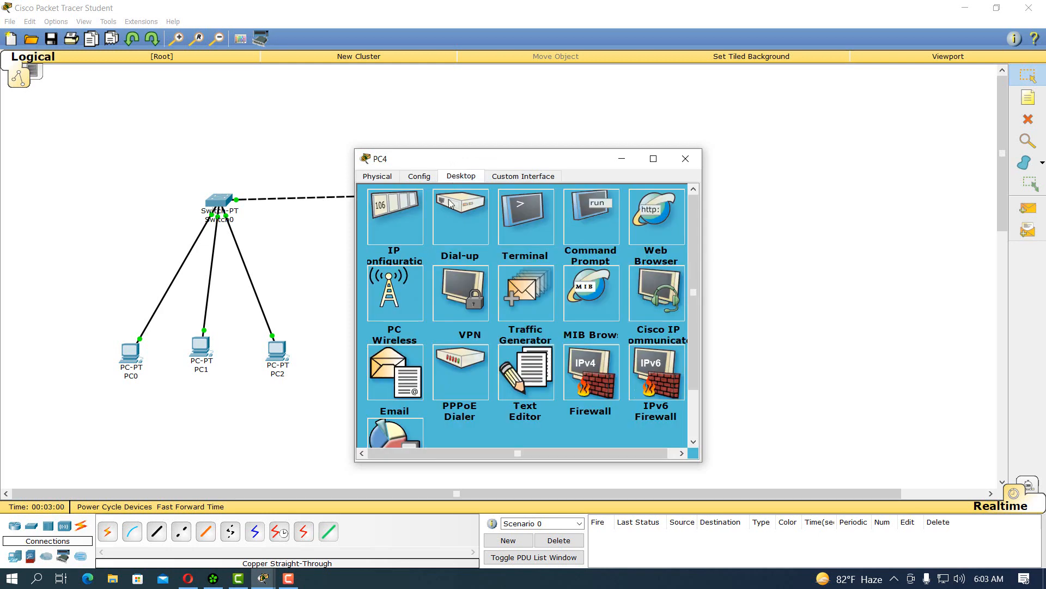
pyautogui.click(404, 235)
pyautogui.click(500, 236)
pyautogui.write('192.168.0.5')
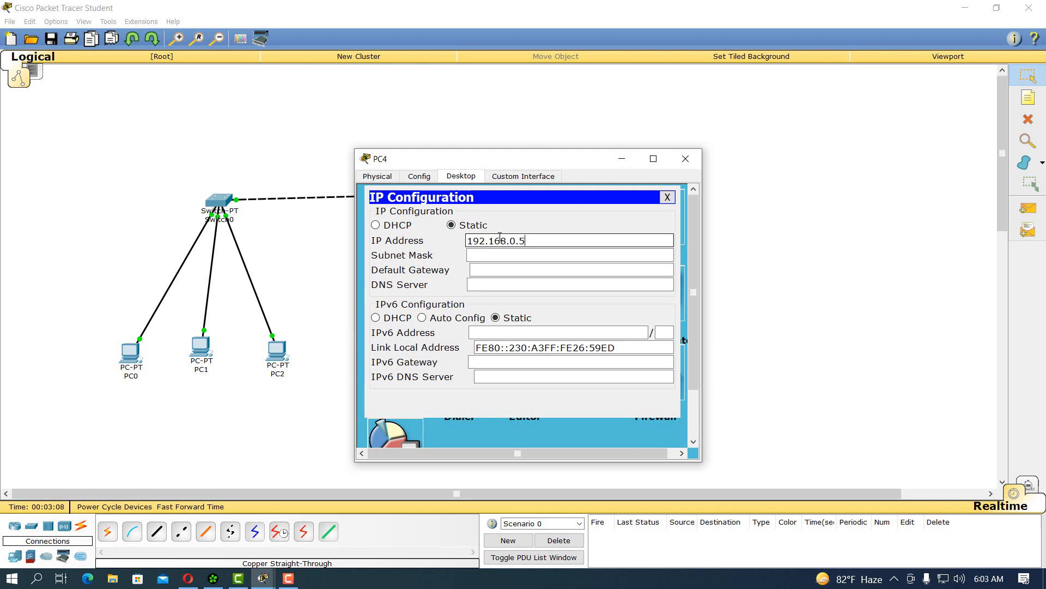
pyautogui.click(523, 255)
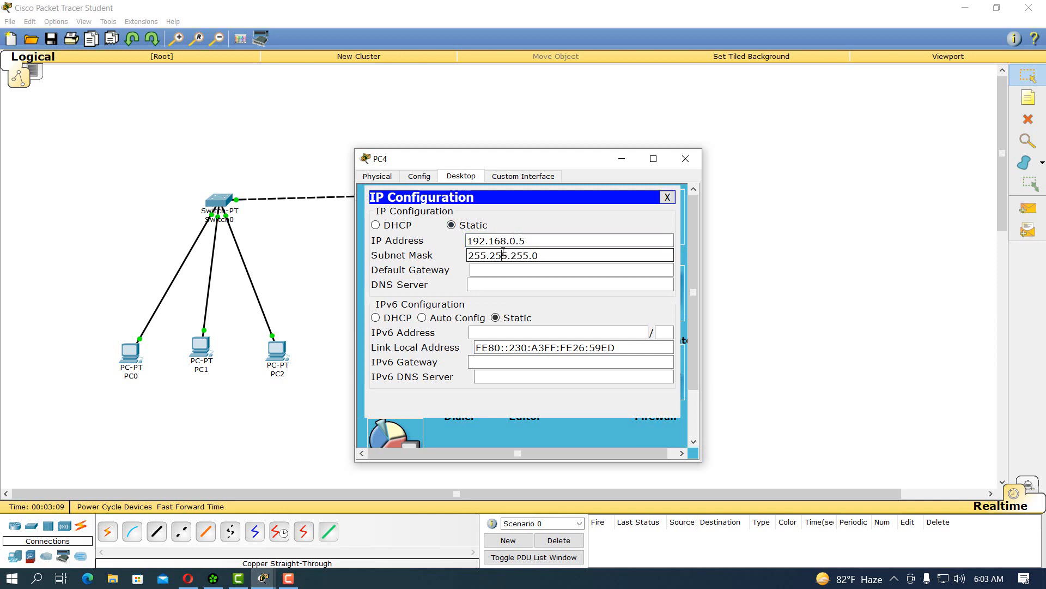
pyautogui.click(668, 198)
pyautogui.click(681, 162)
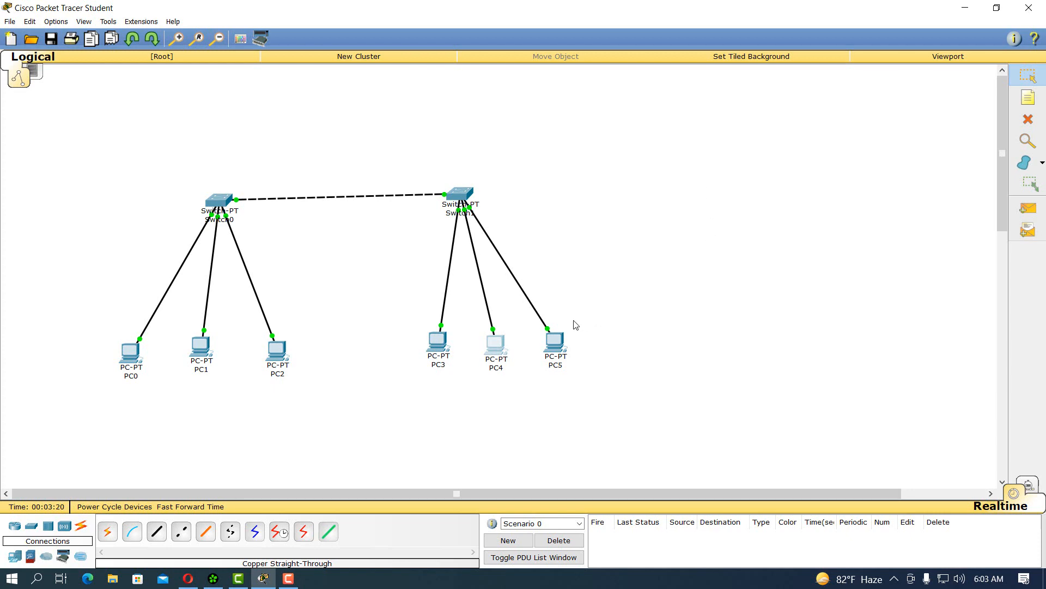
# - Give PC5 the static IP address 192.168.0.6 with subnet mask 255.255.255.0 and close its configuration
pyautogui.click(552, 346)
pyautogui.click(455, 176)
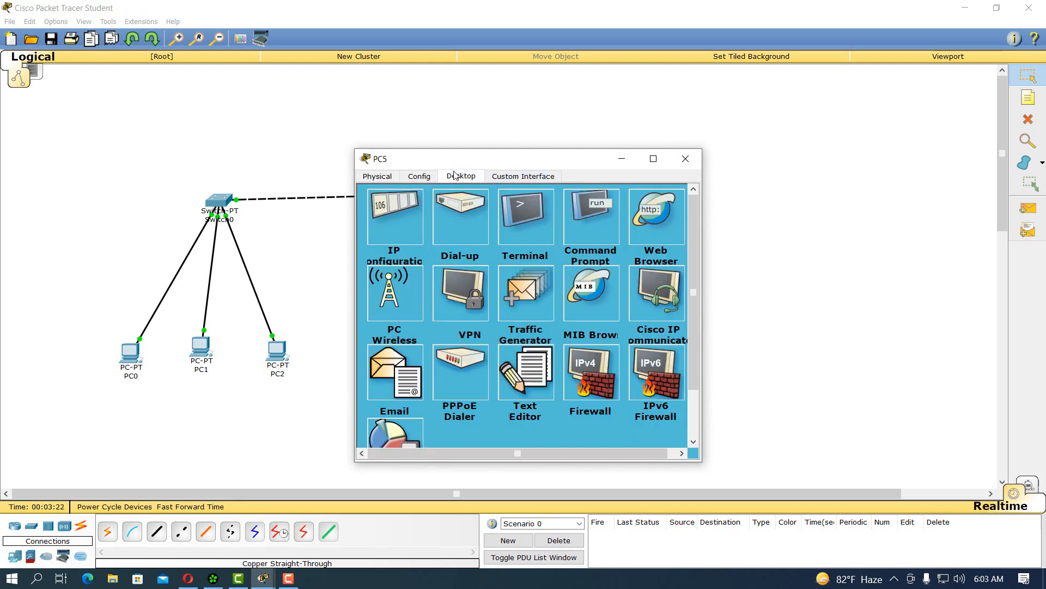
pyautogui.click(393, 212)
pyautogui.click(492, 241)
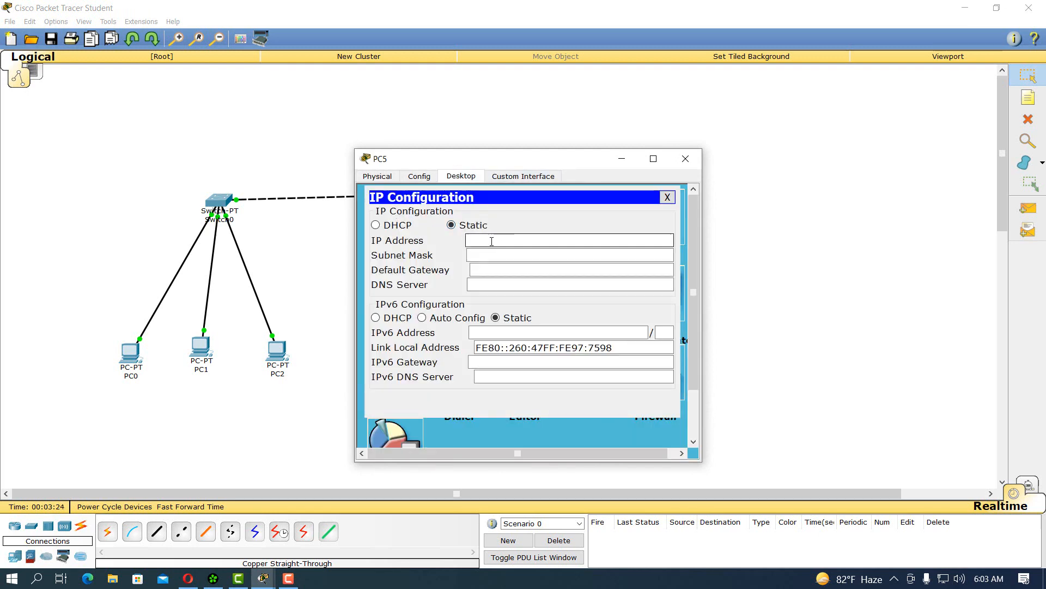
pyautogui.write('192.168.0.6')
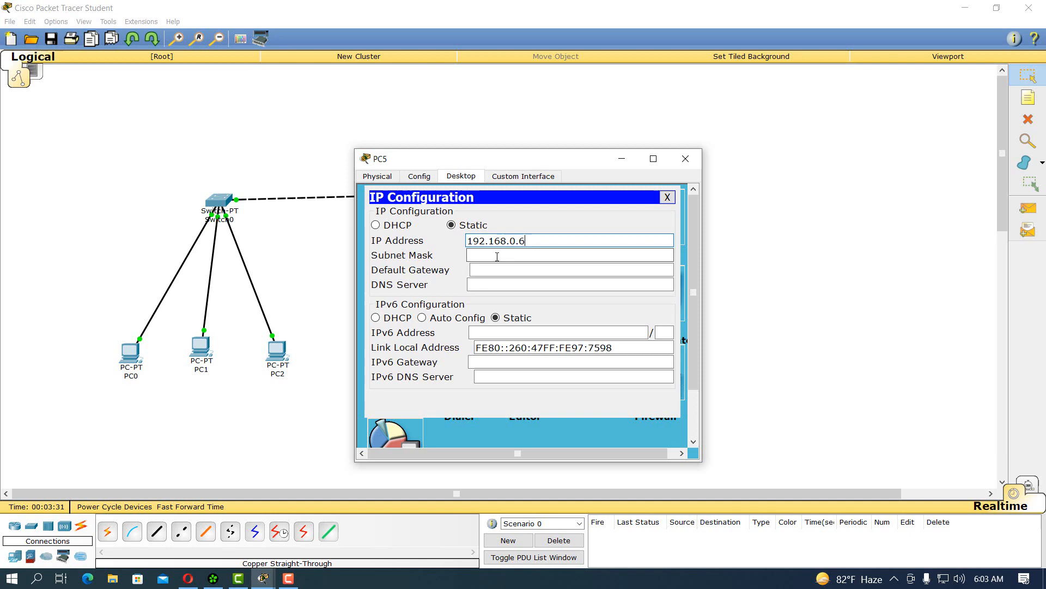
pyautogui.click(497, 255)
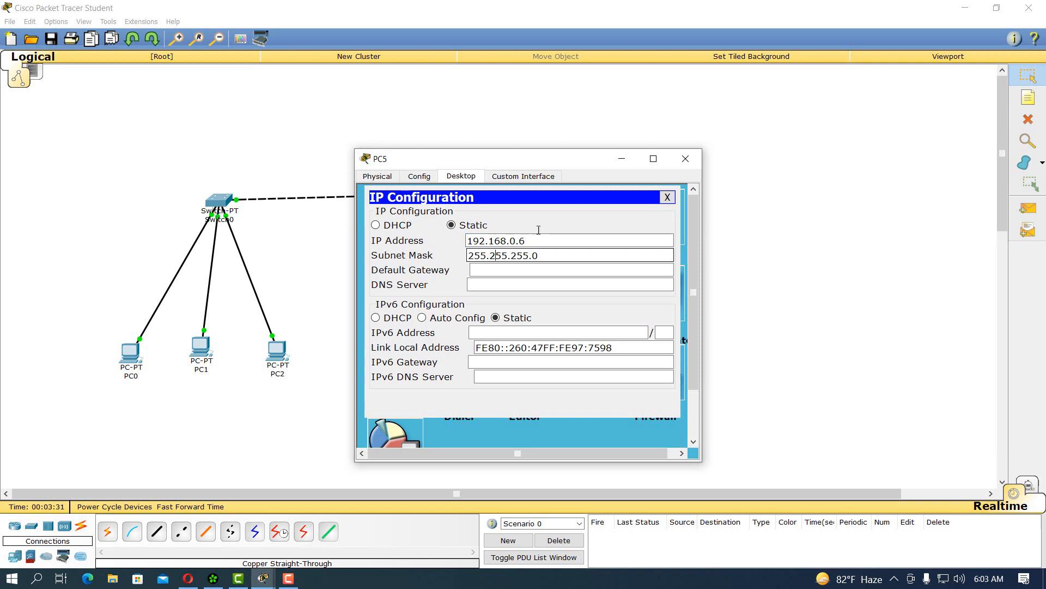
pyautogui.click(670, 198)
pyautogui.click(685, 158)
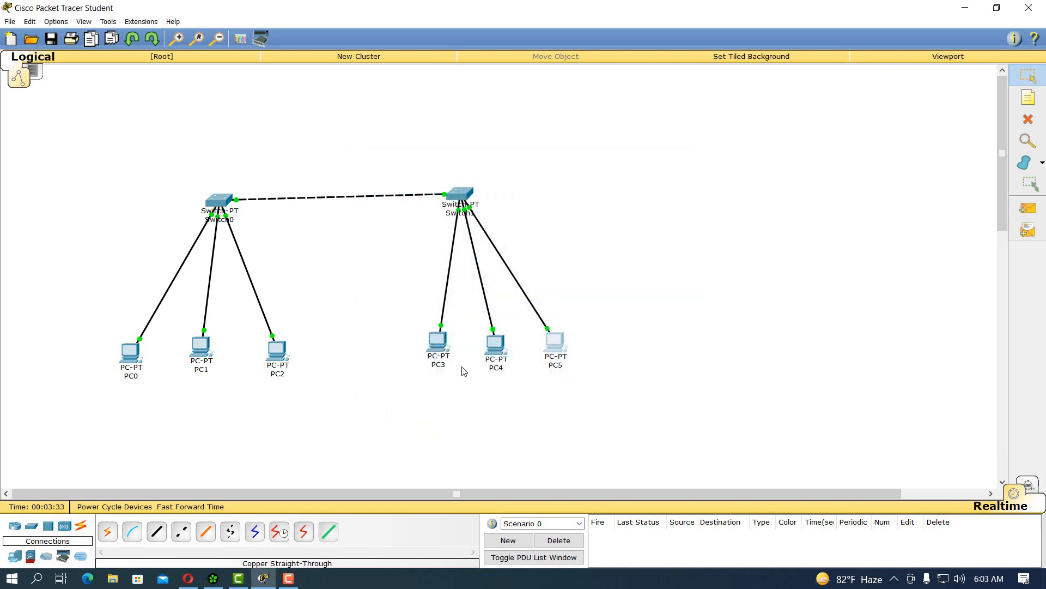
# - Check PC4's IP configuration and close its window
pyautogui.click(495, 344)
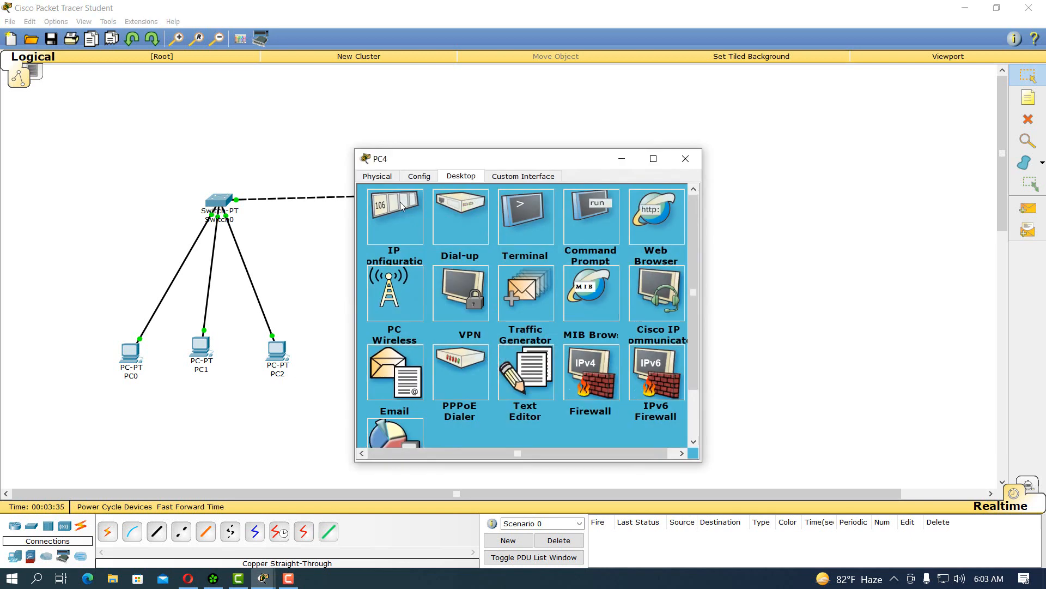
pyautogui.click(401, 206)
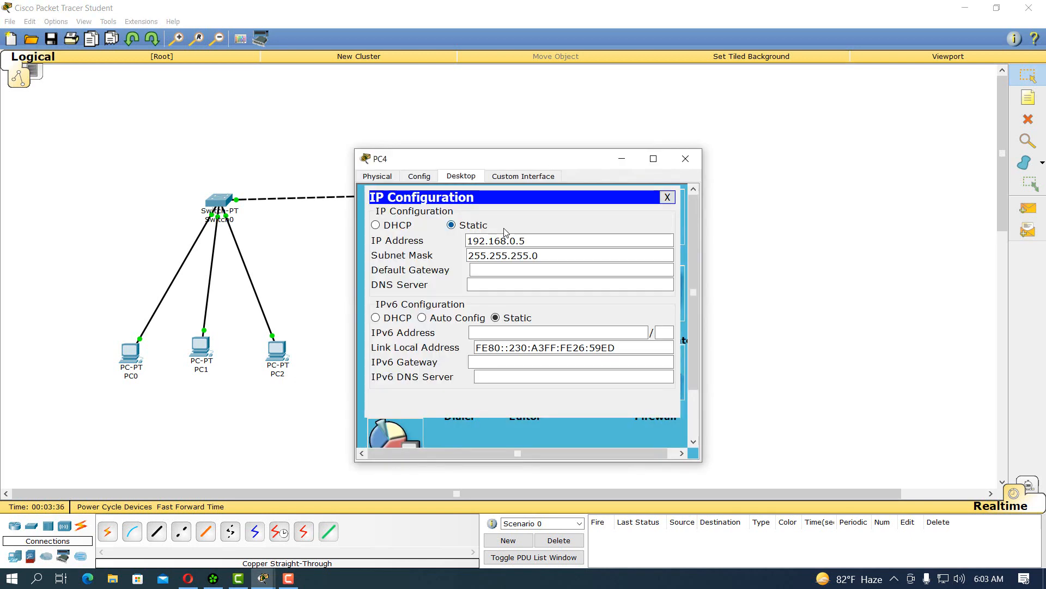
pyautogui.click(685, 159)
# - Switch to simulation mode and filter the event list to show only ICMP events
pyautogui.click(1038, 486)
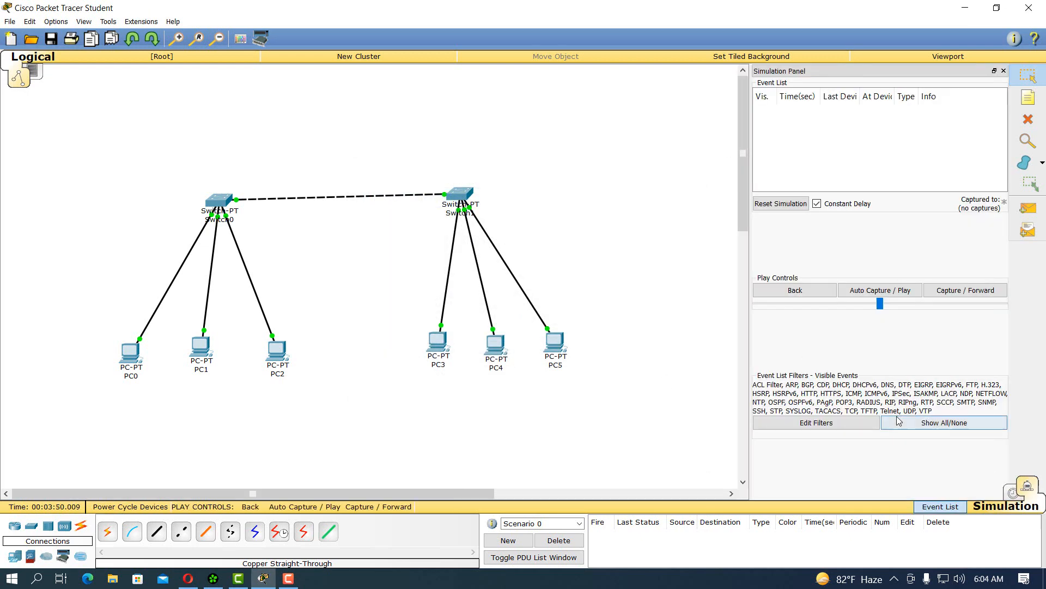
pyautogui.click(859, 424)
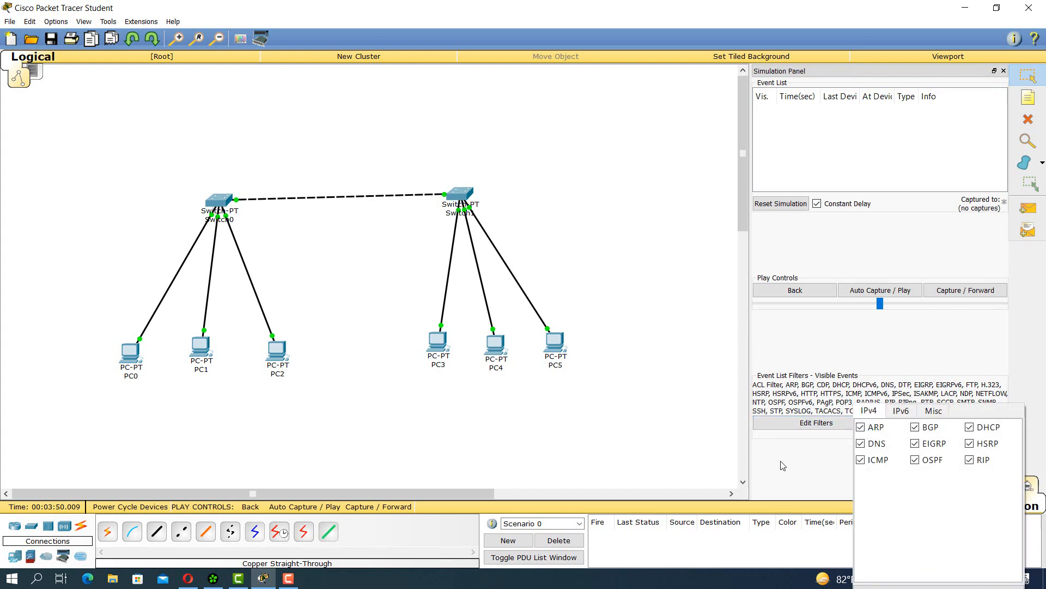
pyautogui.click(937, 427)
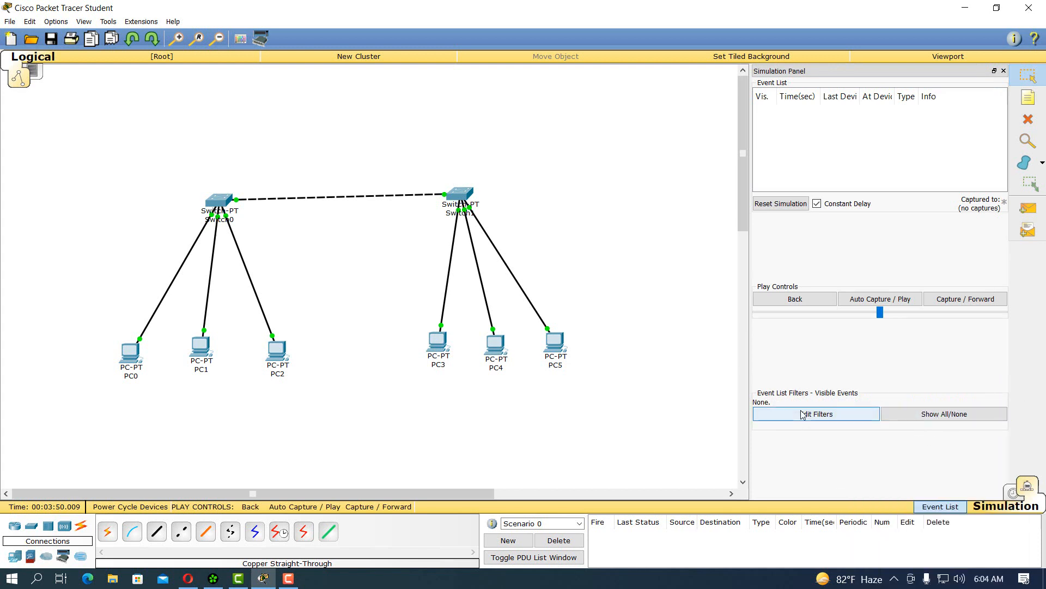
pyautogui.click(807, 419)
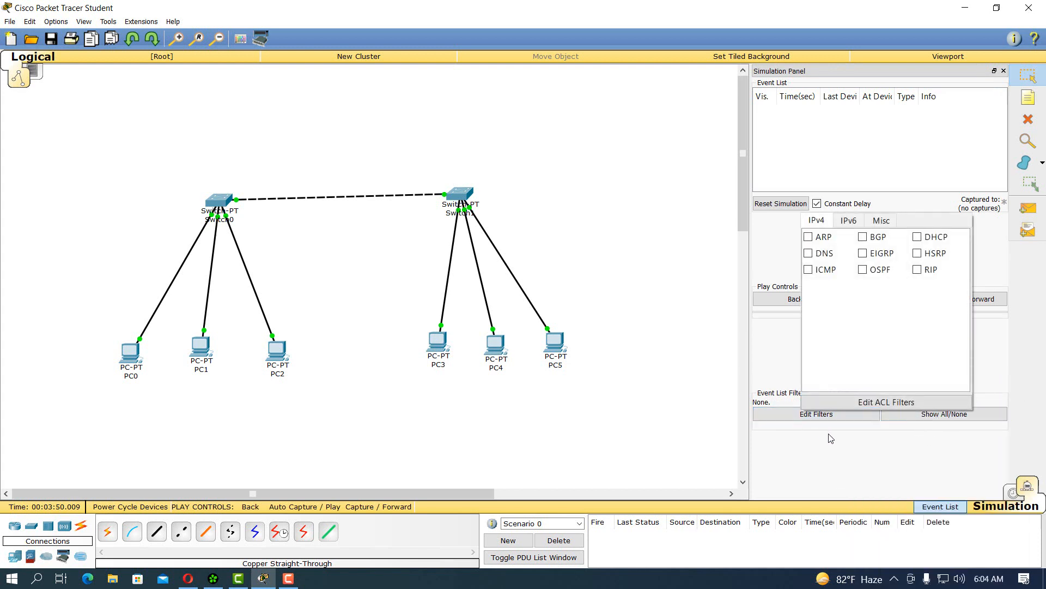
pyautogui.click(809, 270)
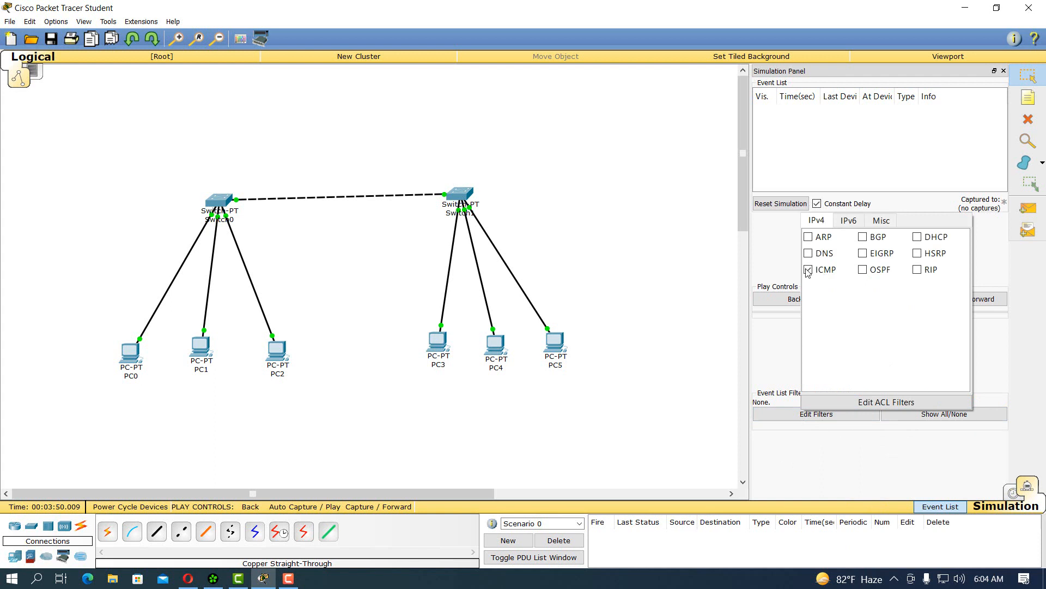
pyautogui.click(787, 460)
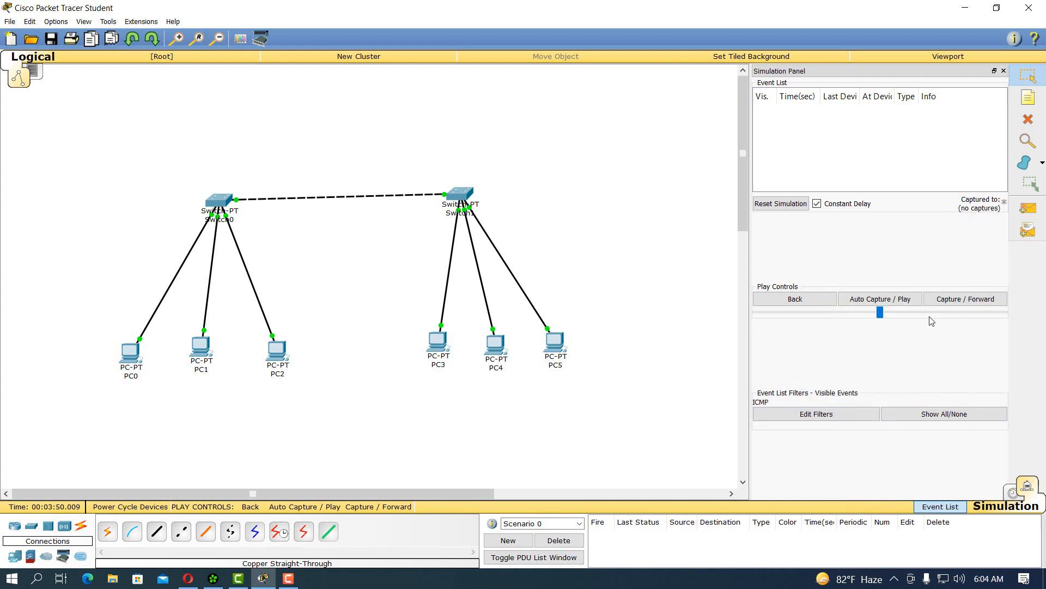
# - Add a simple PDU from PC0 to PC5 and start automatic capture and playback of the simulation
pyautogui.click(1028, 208)
pyautogui.click(128, 356)
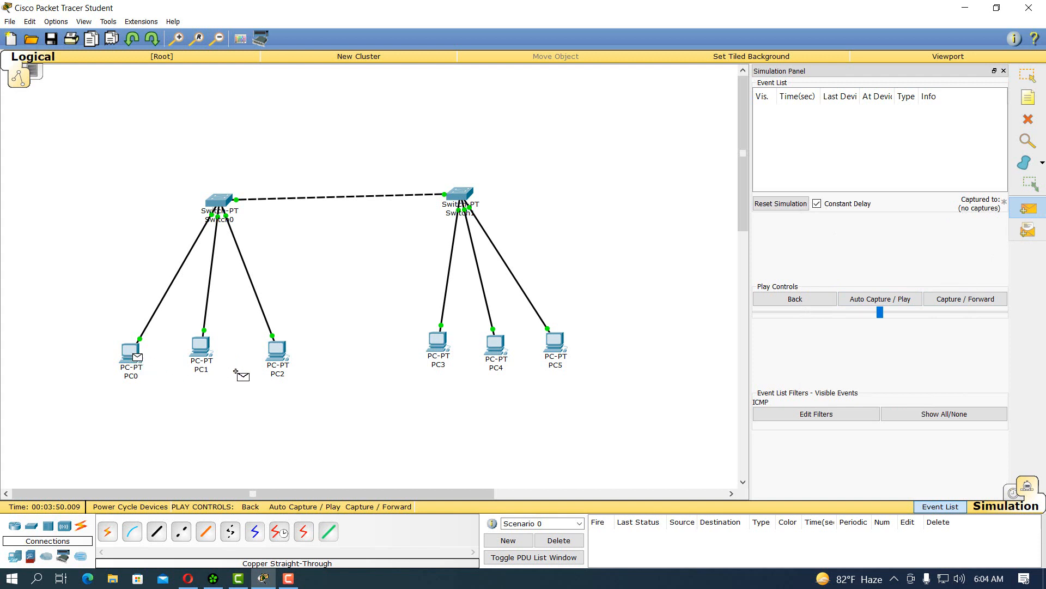
pyautogui.click(557, 343)
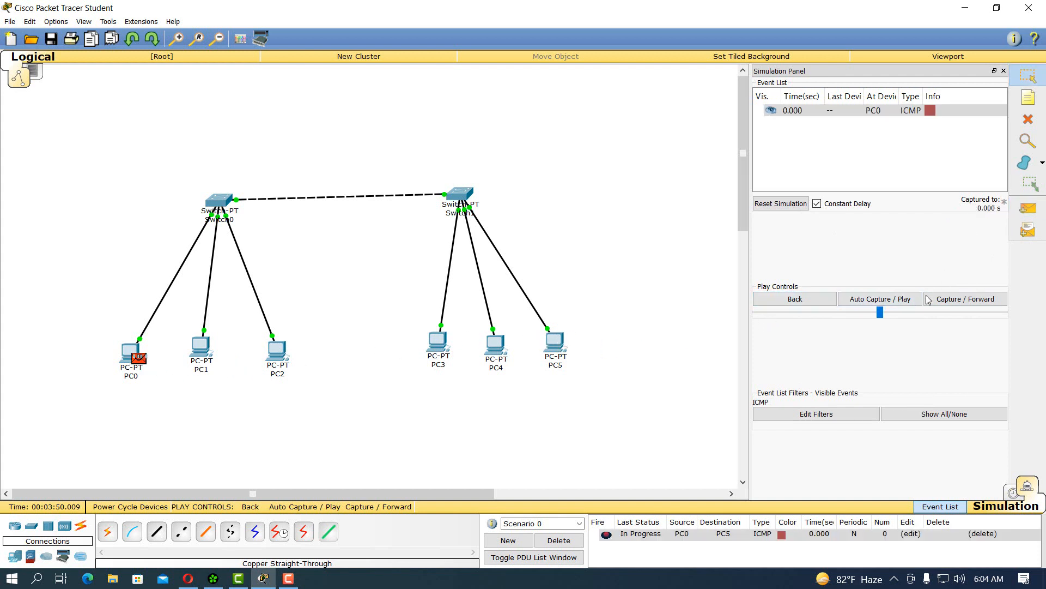
pyautogui.click(896, 300)
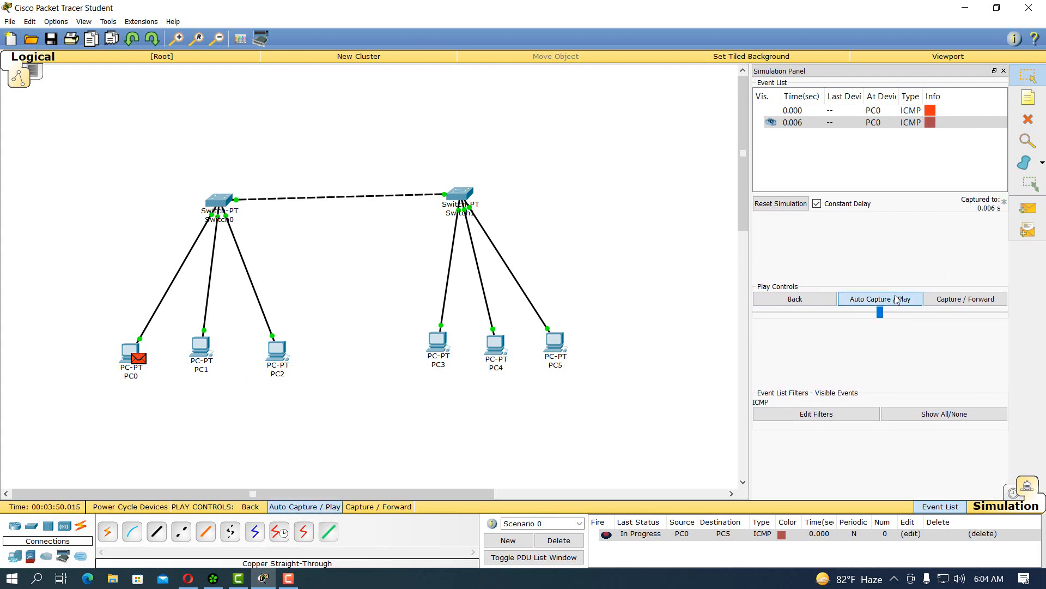